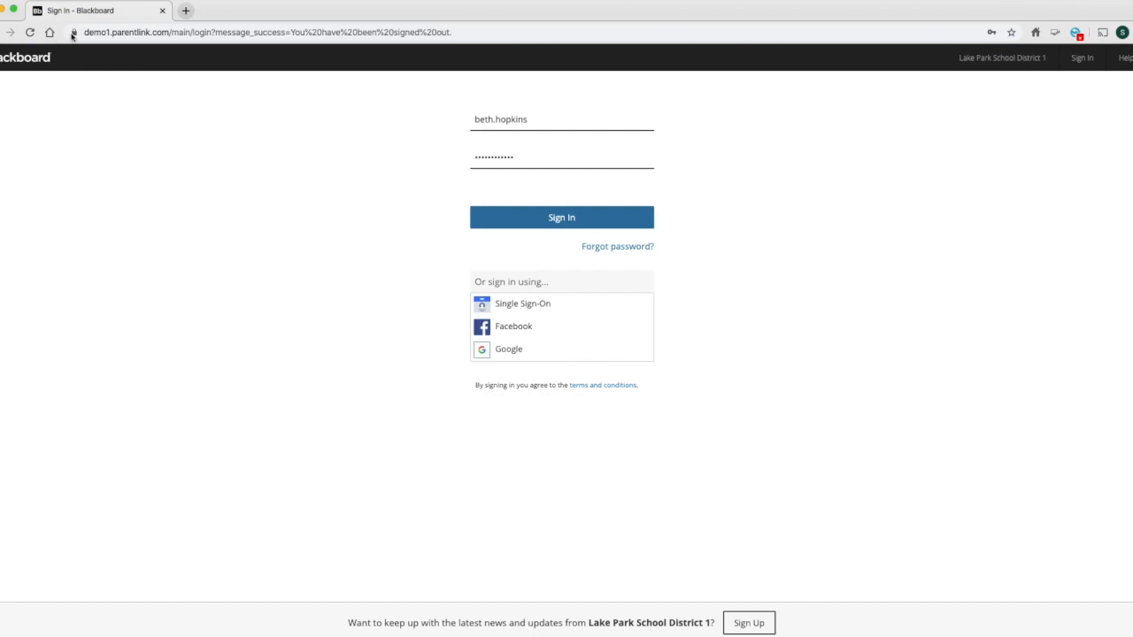
- Sign in to the Lake Park School District 1 site with the saved teacher username and password
drag(84, 32, 196, 36)
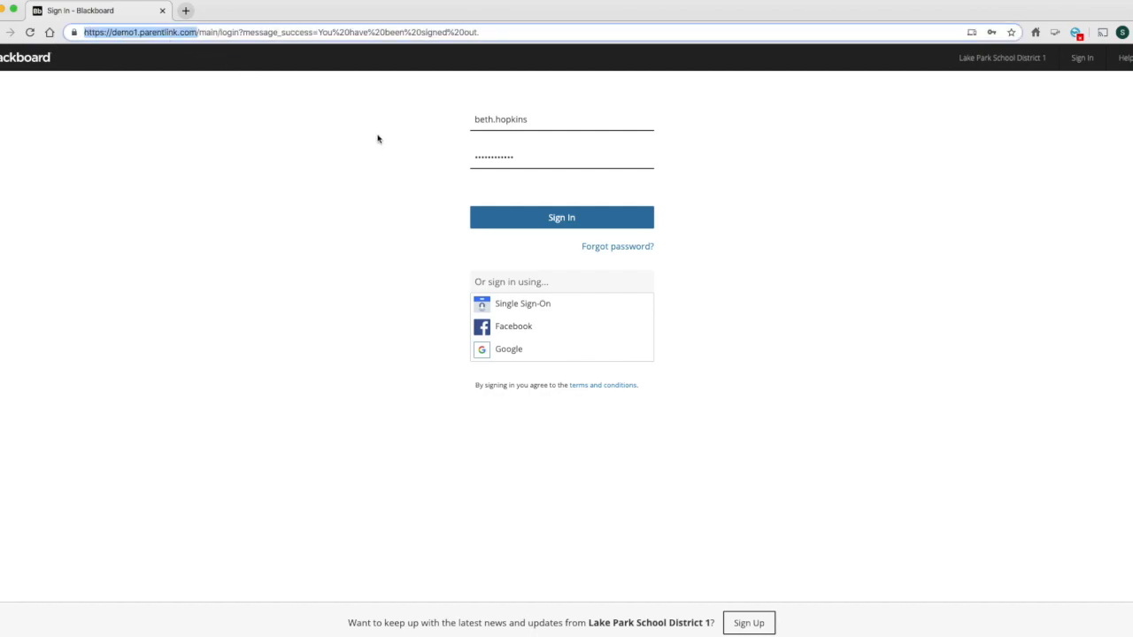
click(476, 118)
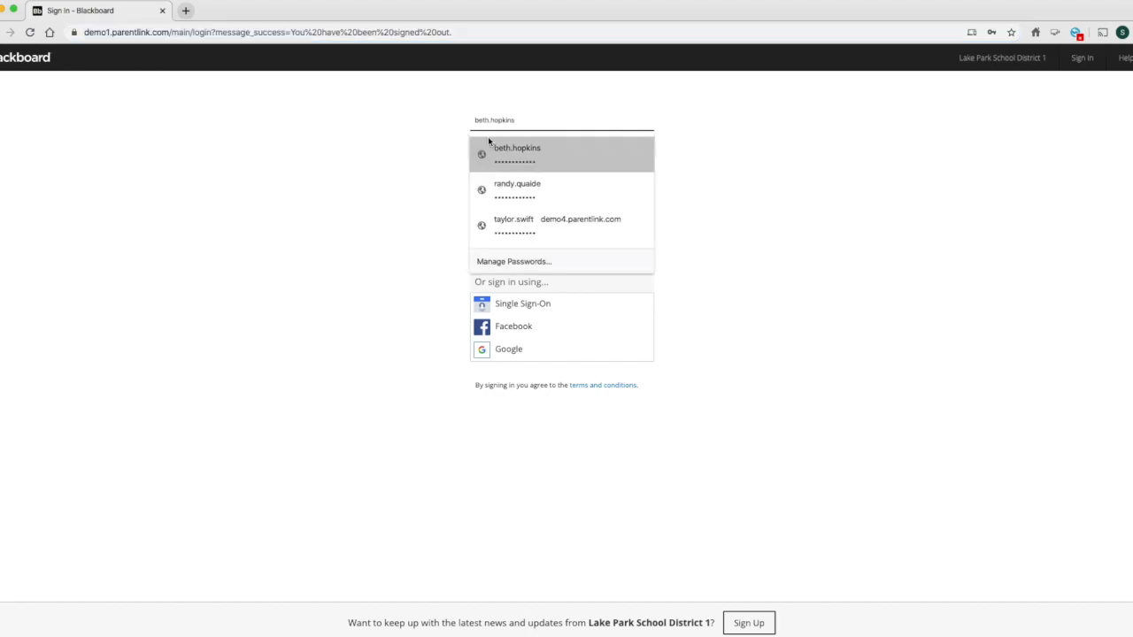
click(493, 148)
click(531, 220)
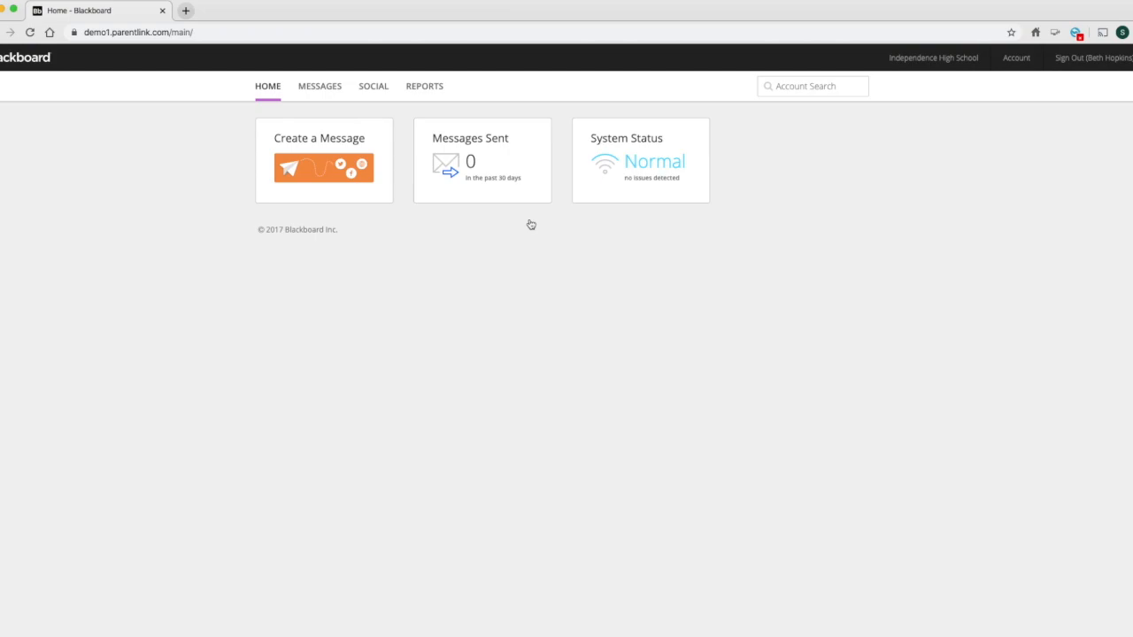
- Create a message with the subject "Field Trip Reminder" and address it to the Period 3 World History students and parents
click(305, 183)
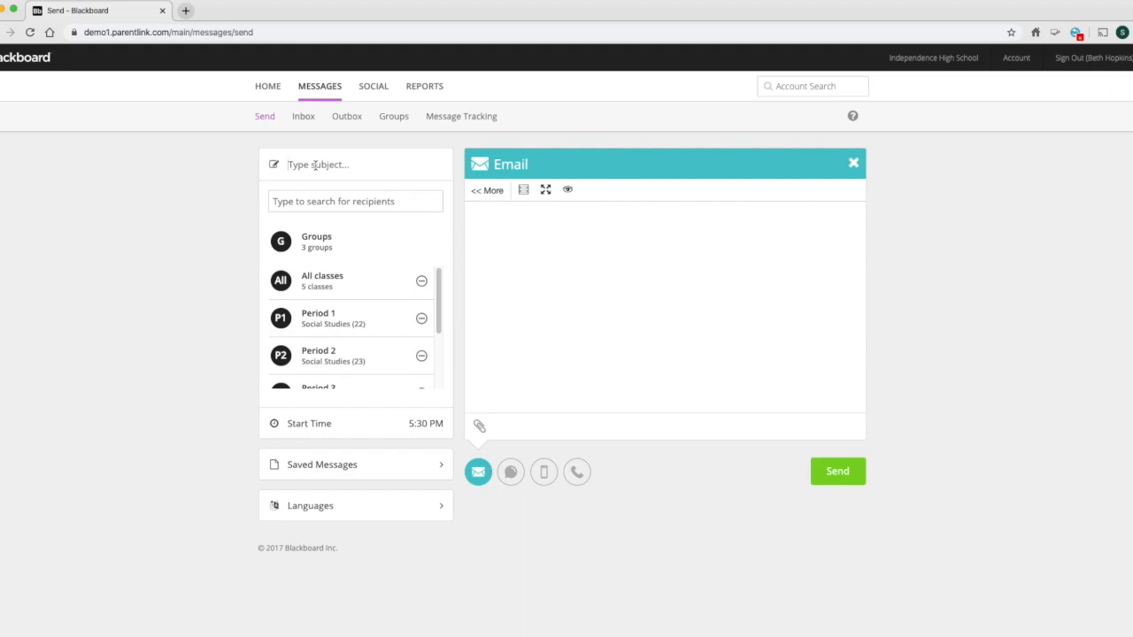
click(314, 165)
text(Field Trip Reminder)
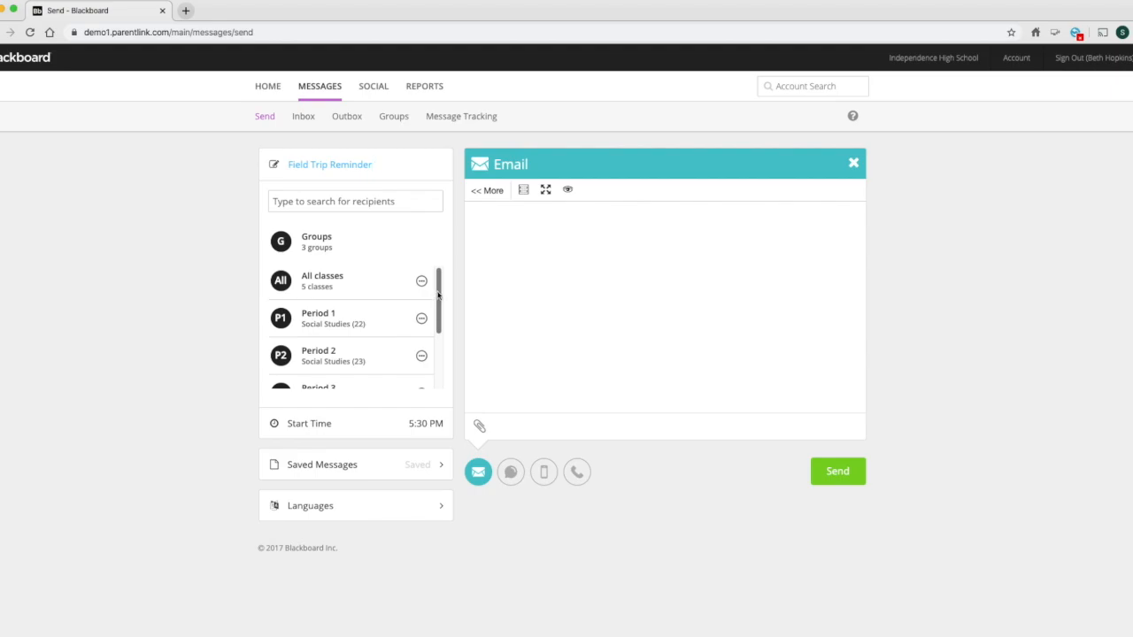
drag(437, 296, 440, 350)
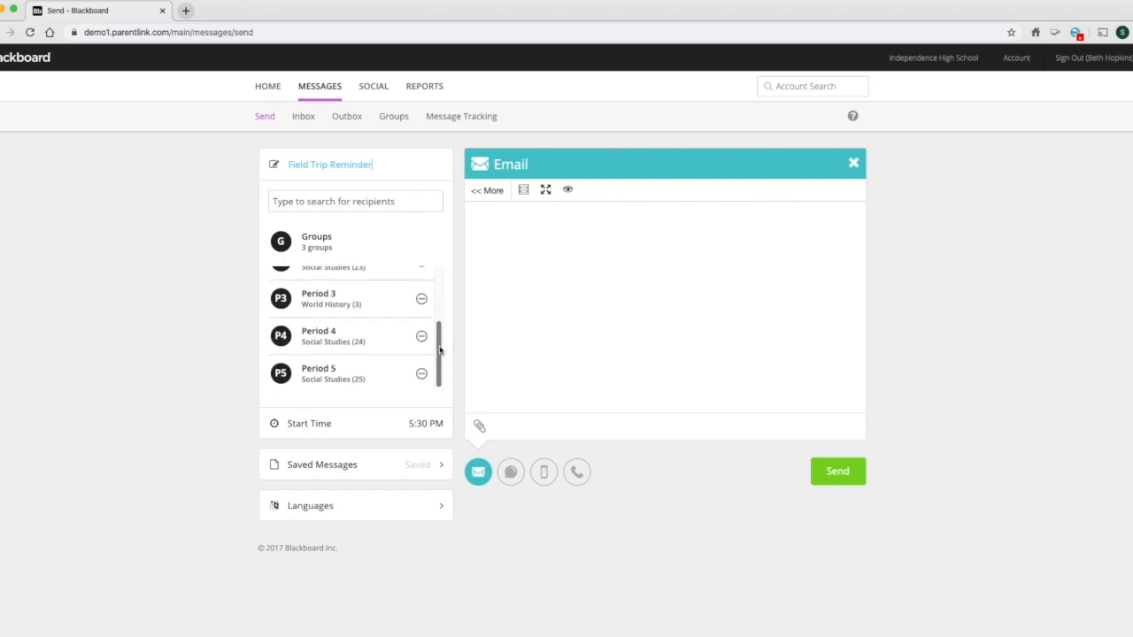
click(356, 305)
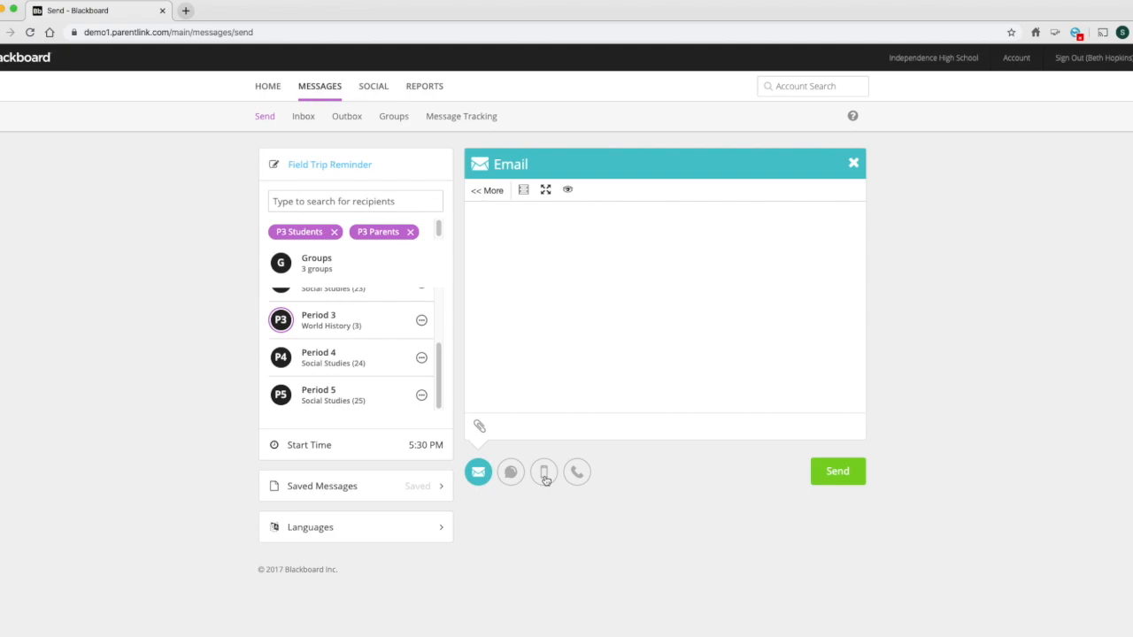
- Write the email greeting "Dear parents and students," and the line "Please remember that closed toe shoes are required for the field trip."
click(602, 307)
text(Dear parents and students)
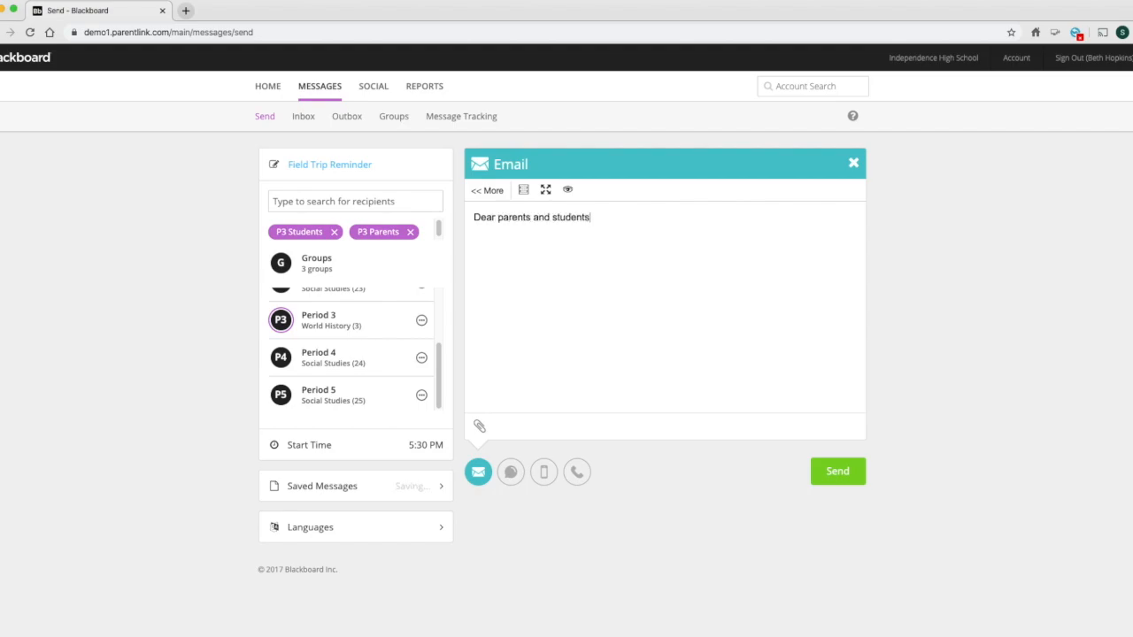
text(, Please remember that close)
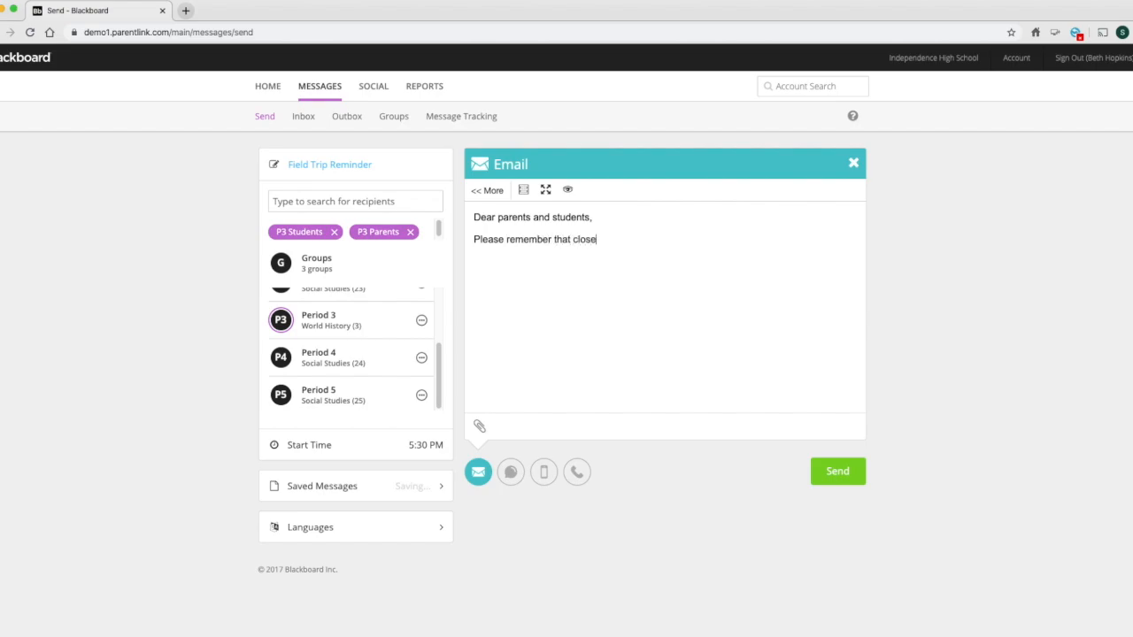
text(d toe shoed)
key(BackSpace)
key(BackSpace)
text(s are required for the f)
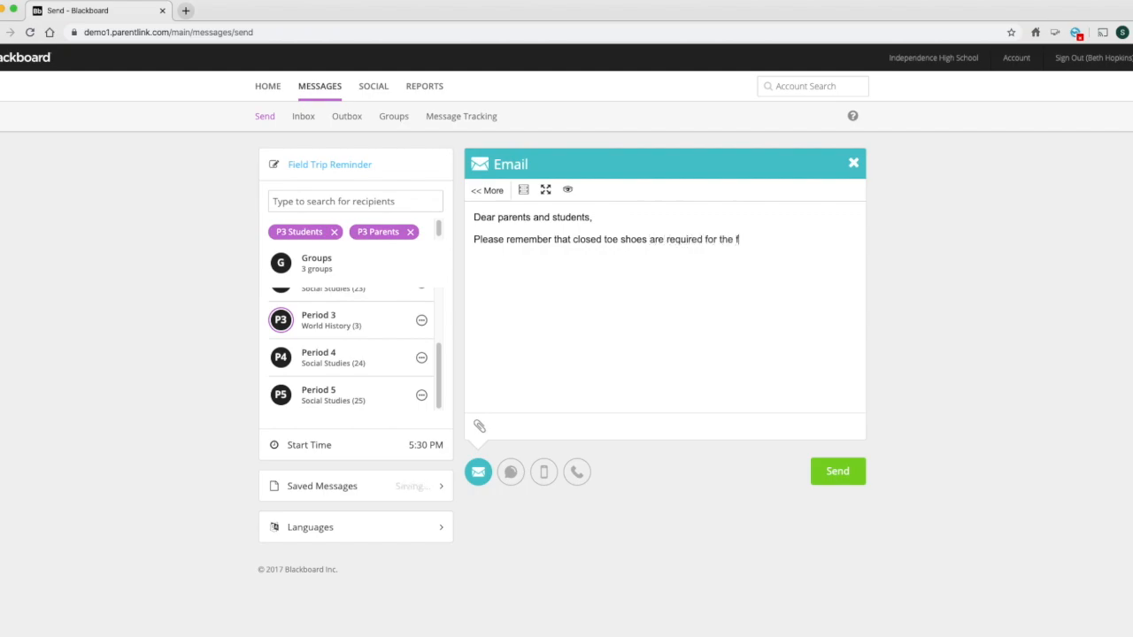
text(ield trip. )
text(Sincerely,)
- Close the email with "Sincerely," and the teacher's title and surname on a separate line
key(Return)
text(Mrs. Hopkins)
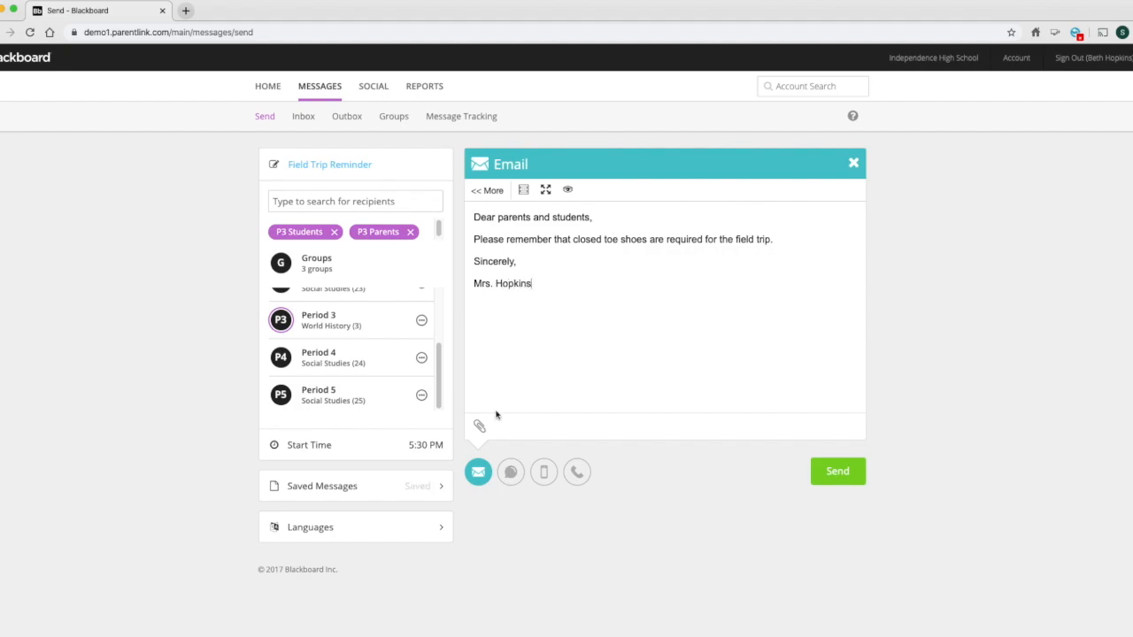
- Write a Text / SMS version starting with "From" and the teacher's name, followed by "Don't forget closed toe shoes are required for the field trip!"
click(510, 471)
click(579, 281)
text(From Mrs. Hopkins: )
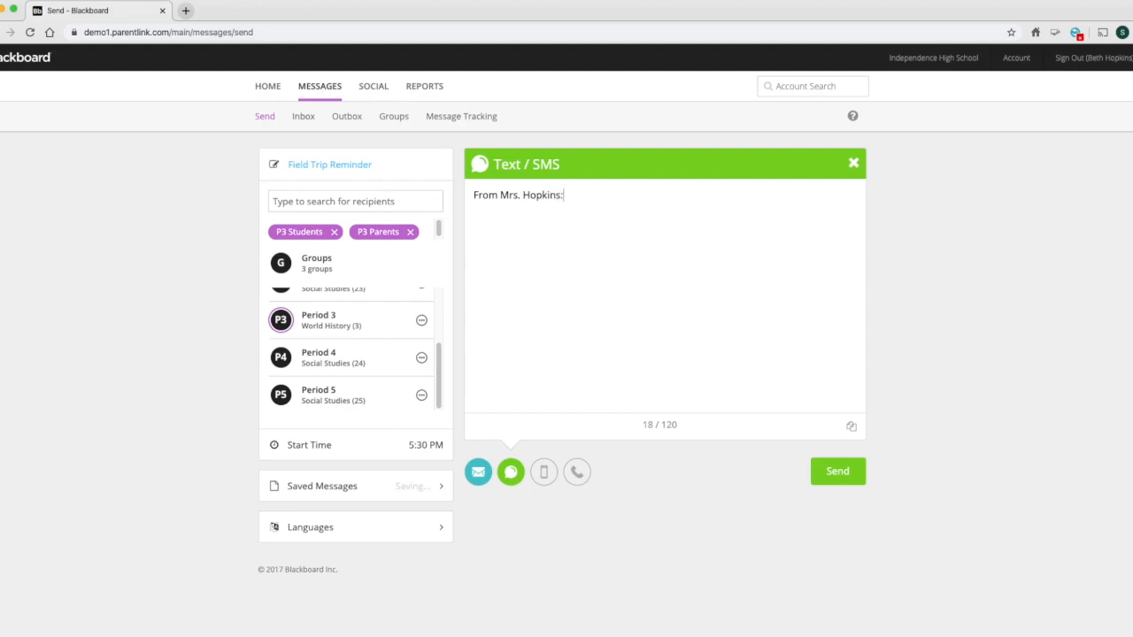
text(Don't forget closed toe sh)
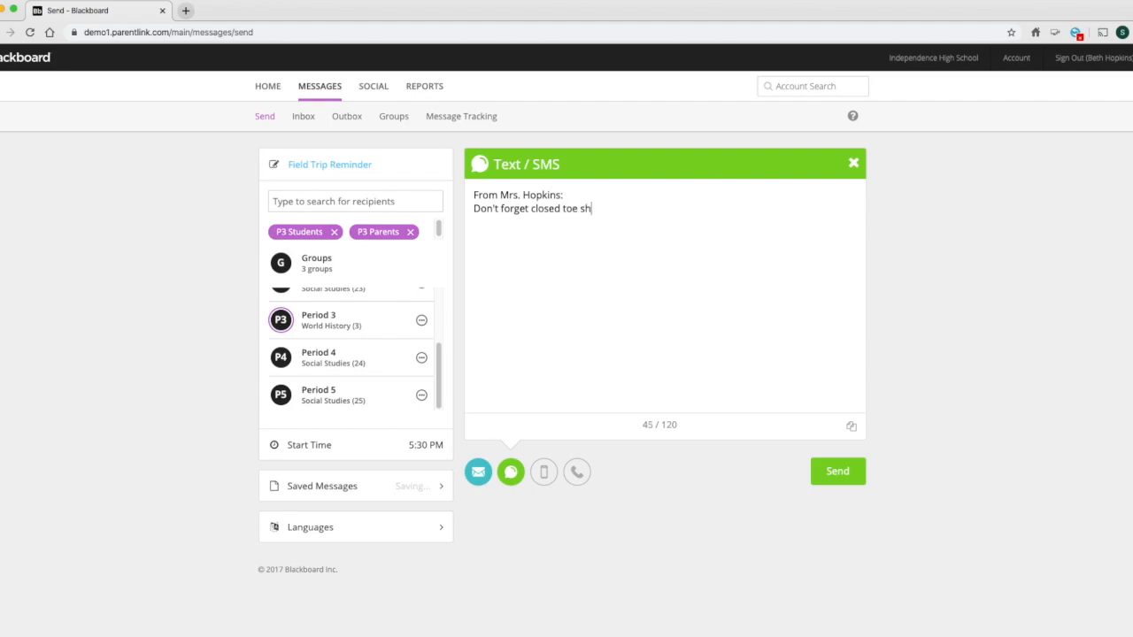
text(oes are required for the field trip!)
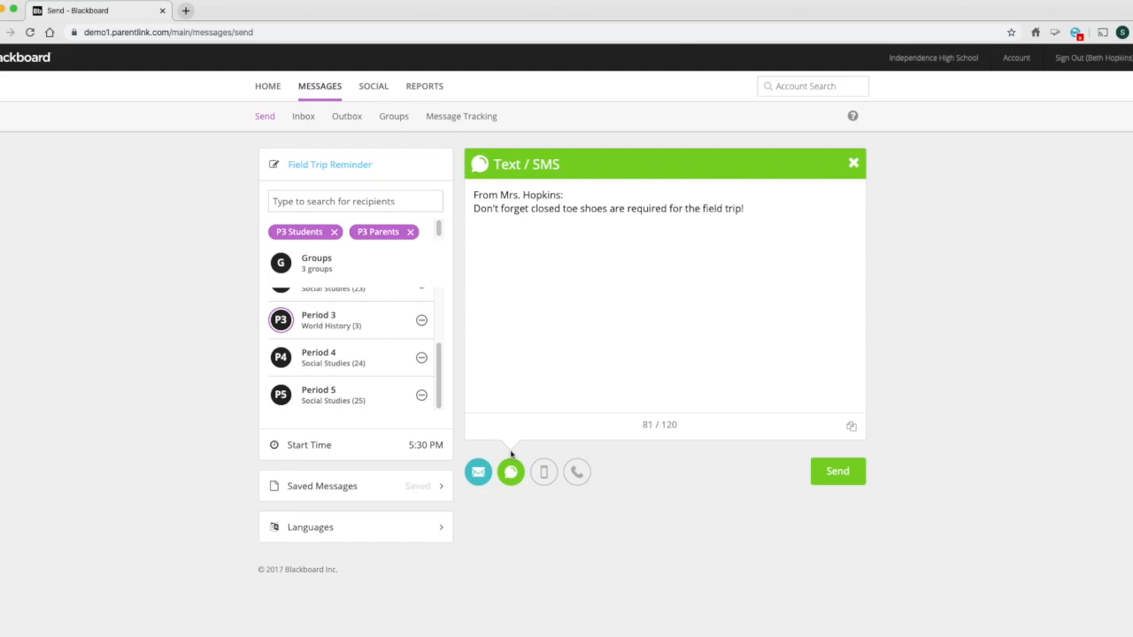
- Add a Phone version of the message and fill its script by copying the Text / SMS content
click(576, 472)
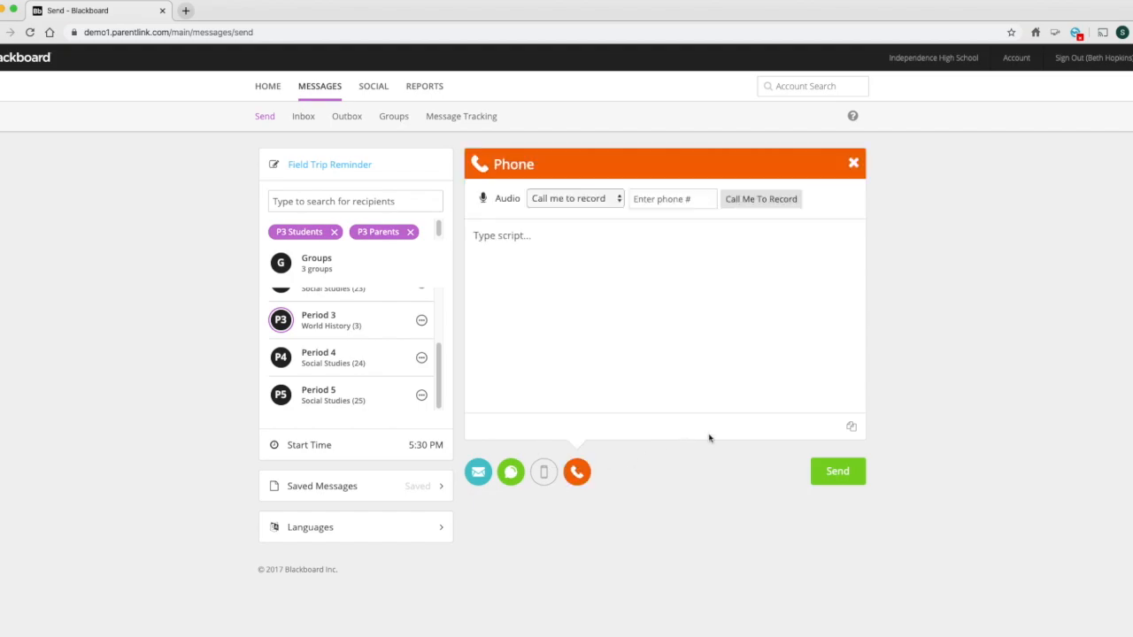
click(851, 428)
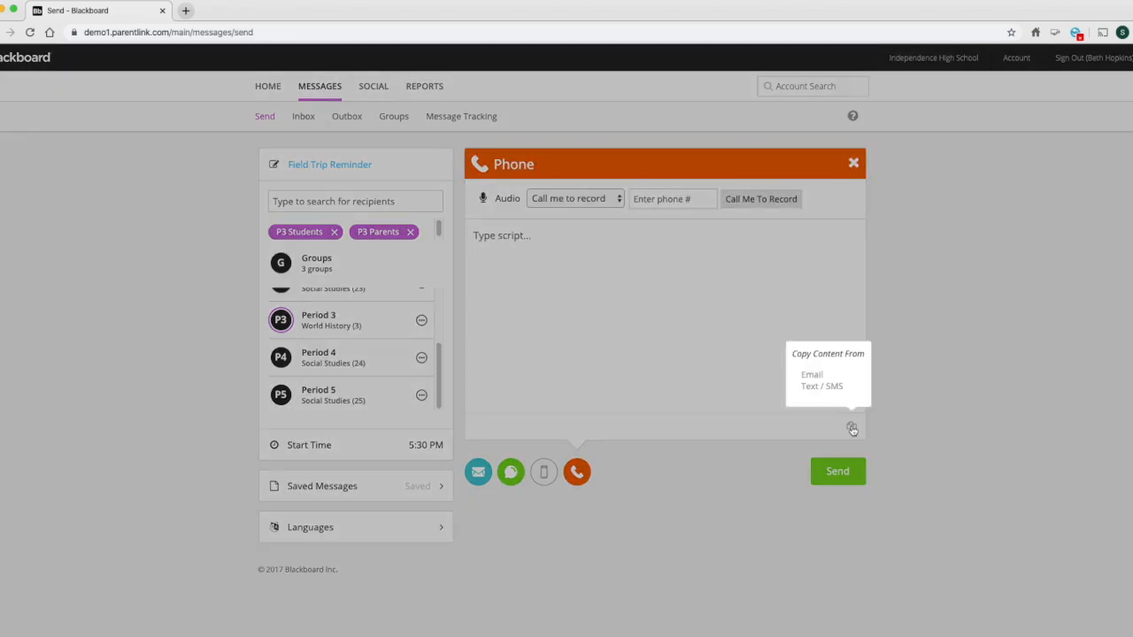
click(806, 390)
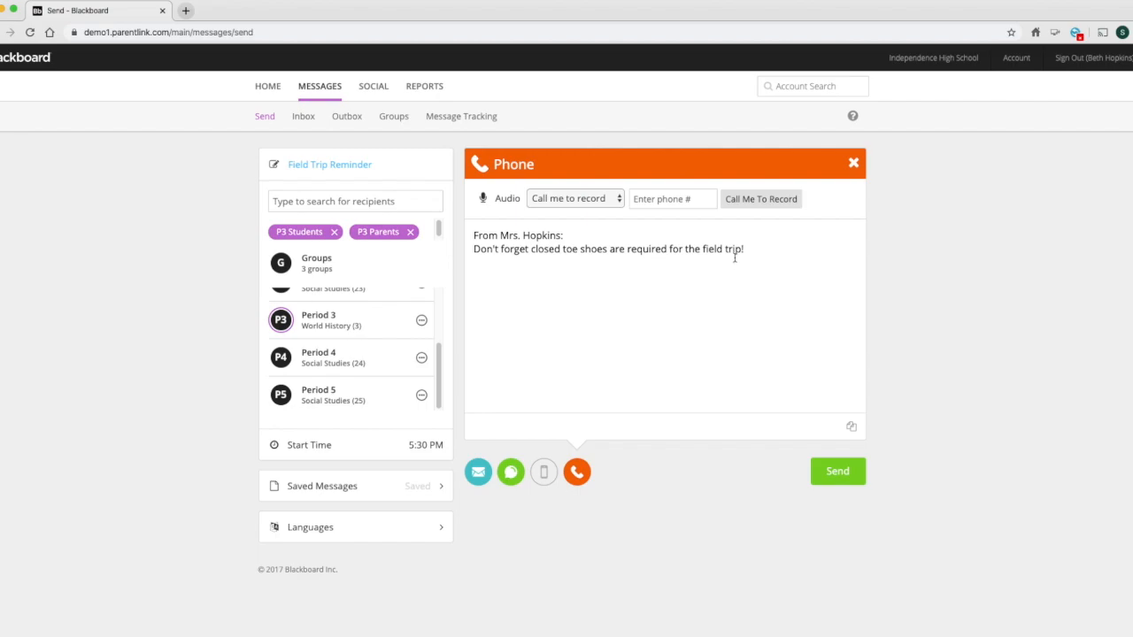
- Add an App version of the message and fill it by copying the Email content
click(550, 473)
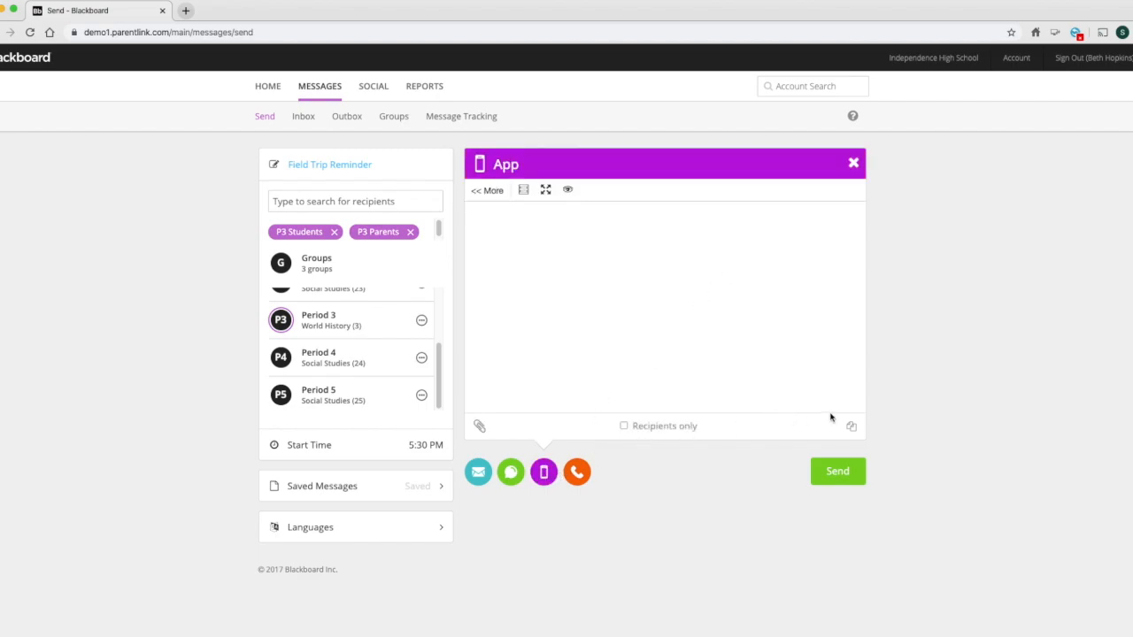
click(850, 426)
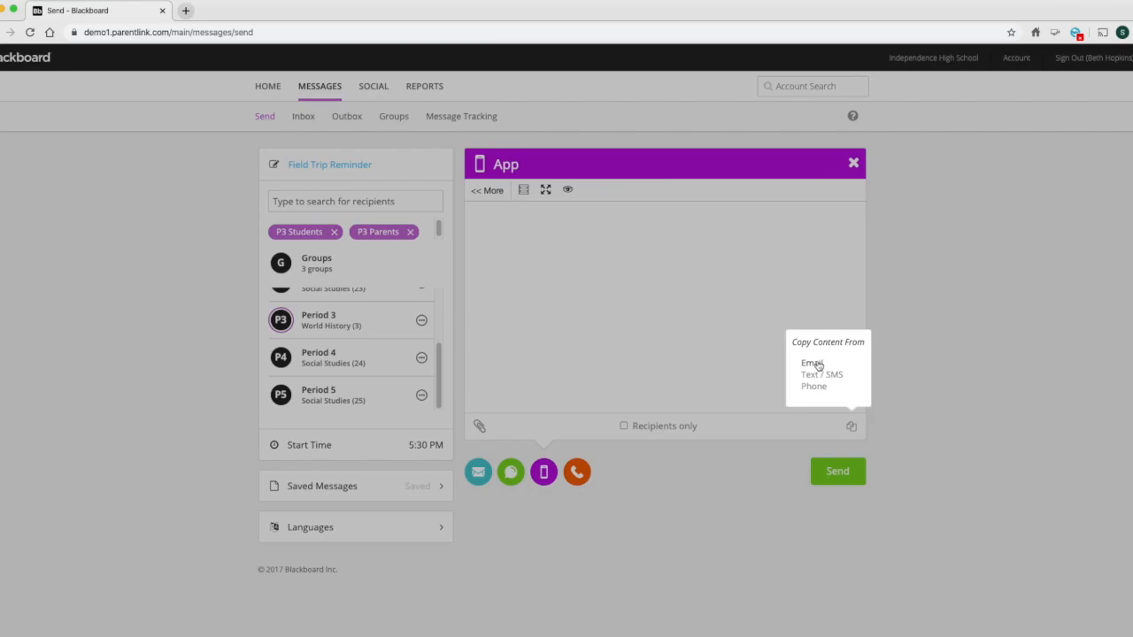
click(815, 368)
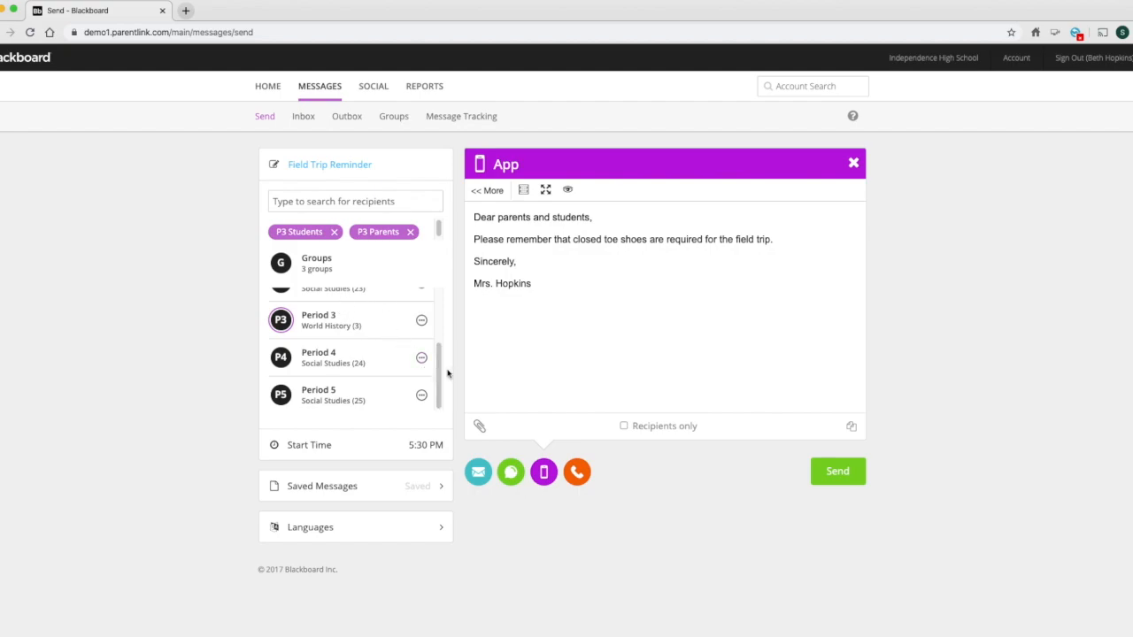
- Examine the groups available as recipients and close the list without choosing any
drag(443, 379, 451, 325)
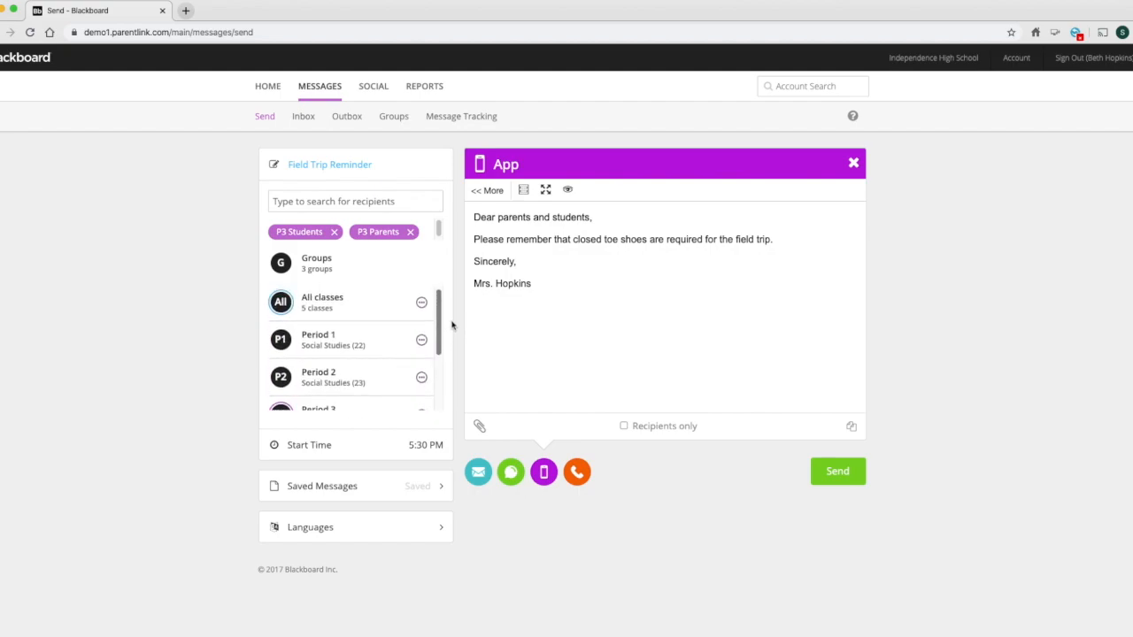
click(319, 263)
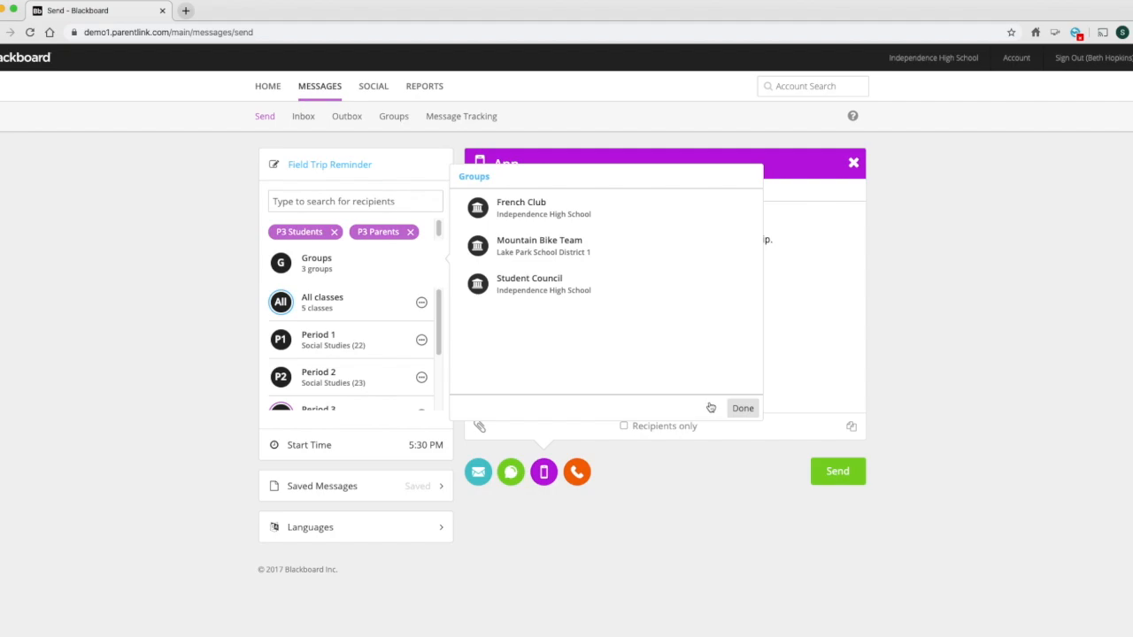
click(741, 409)
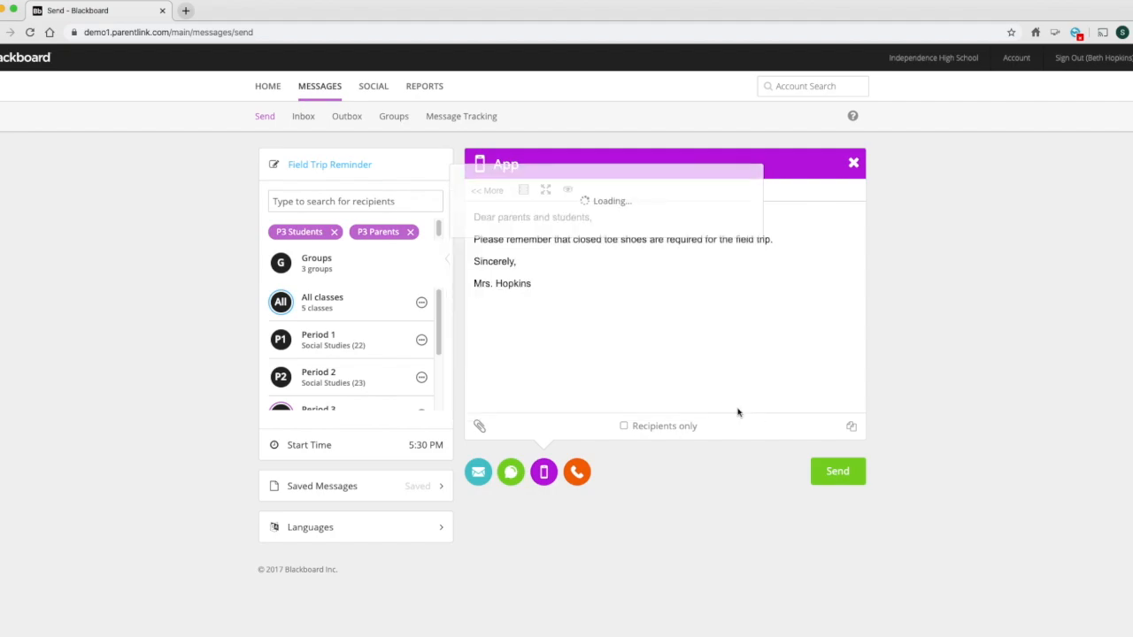
- Search the recipients for a student by first name, review the matching individuals, and close the results
click(418, 206)
text(lucas)
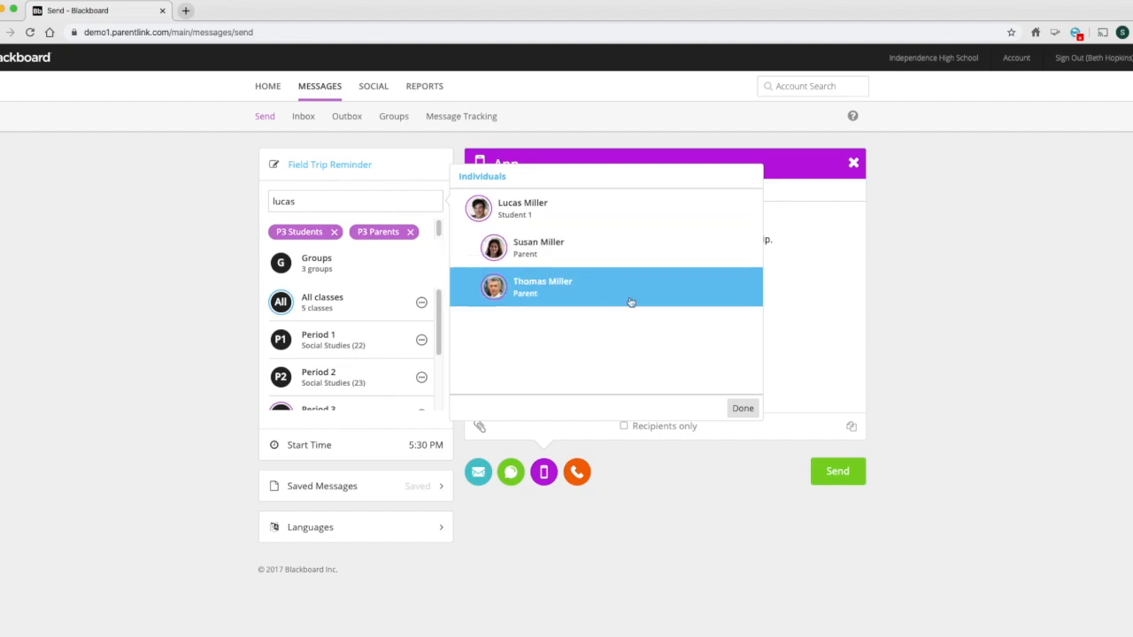
click(747, 412)
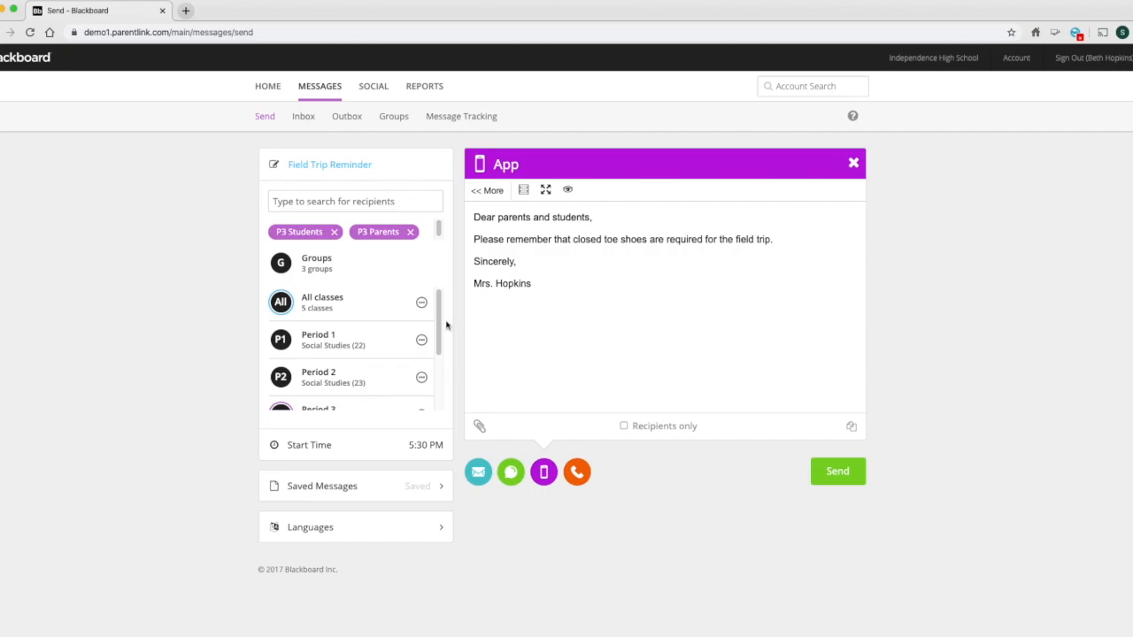
- Review the individual students and parents listed under the Period 3 World History class, and close the roster
drag(440, 326, 436, 378)
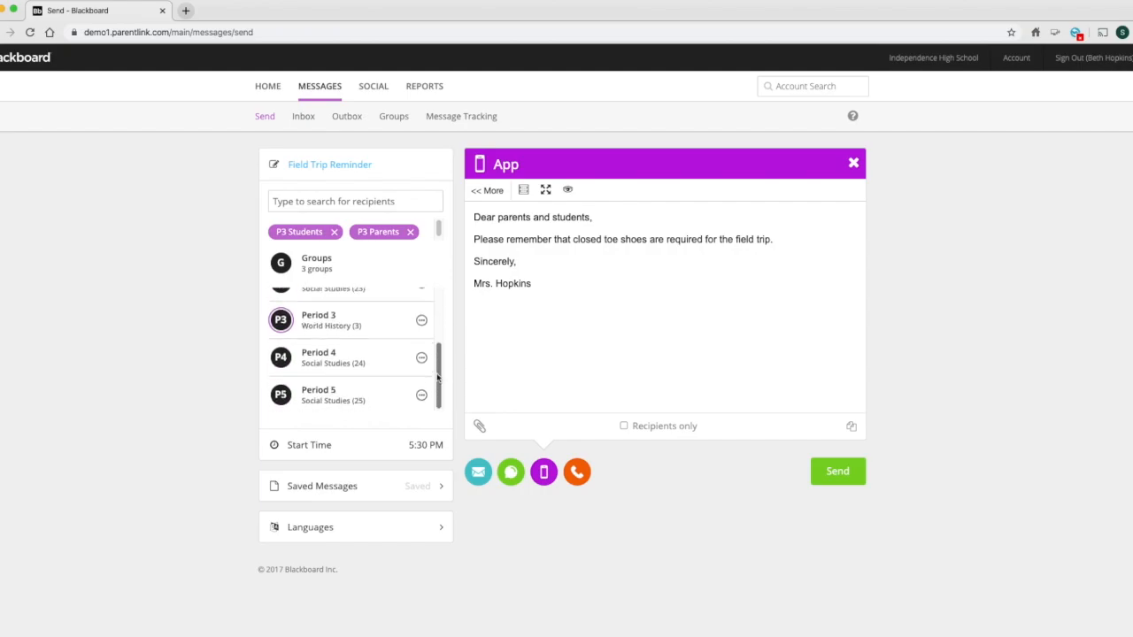
click(421, 322)
drag(761, 214, 761, 277)
scroll(683, 295, down, 5)
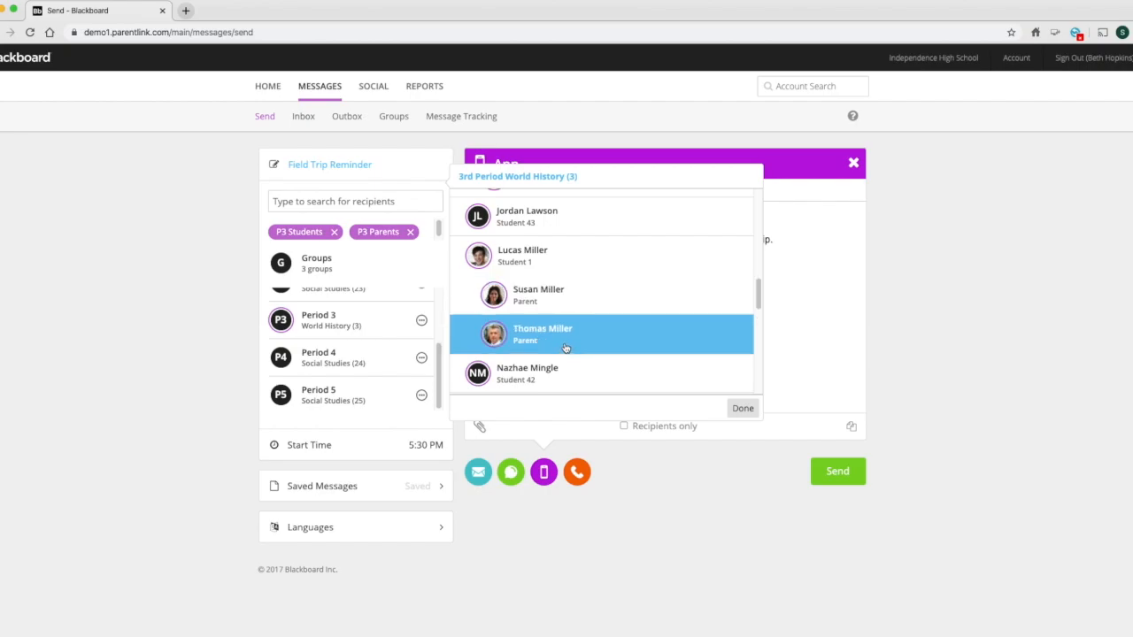
click(742, 407)
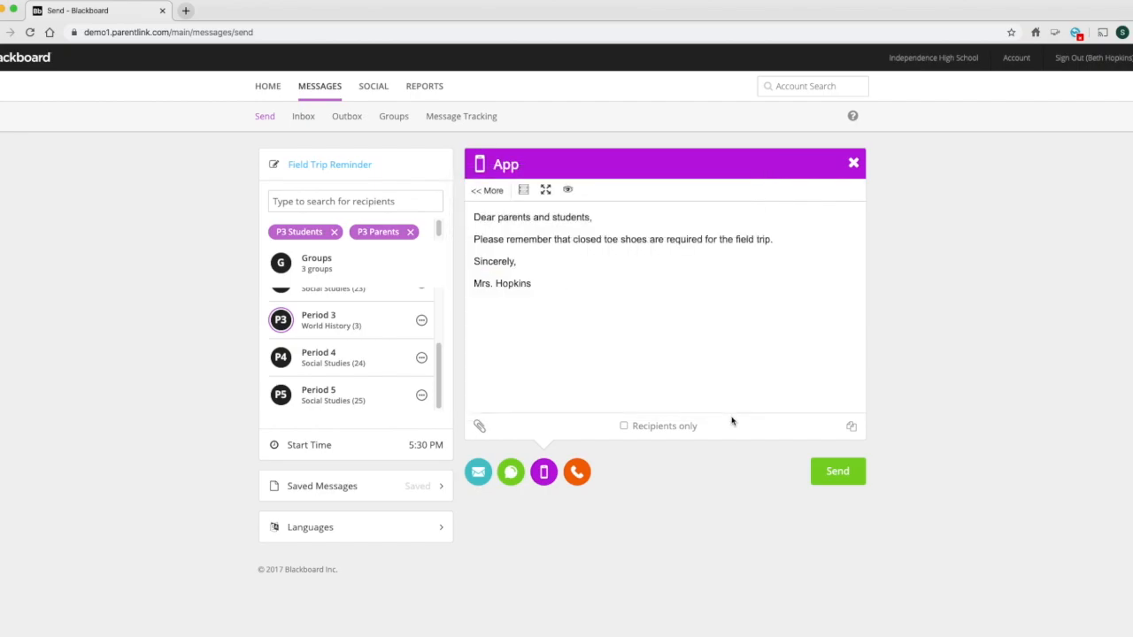
- Try adding two extra start times for delivering the message, and close the options without saving
click(333, 452)
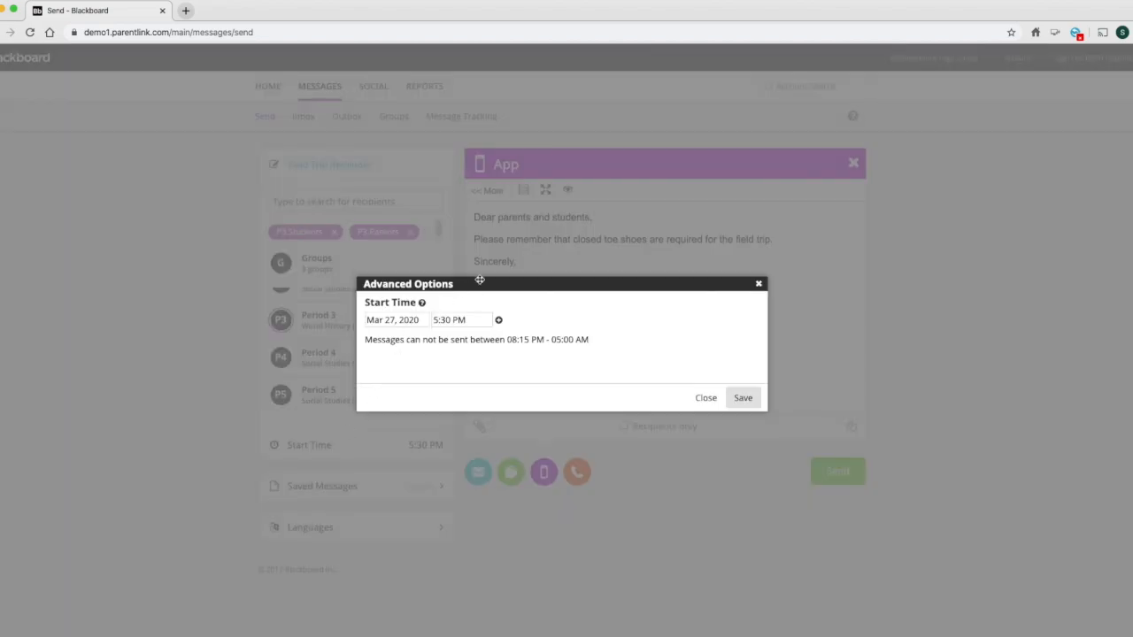
click(498, 322)
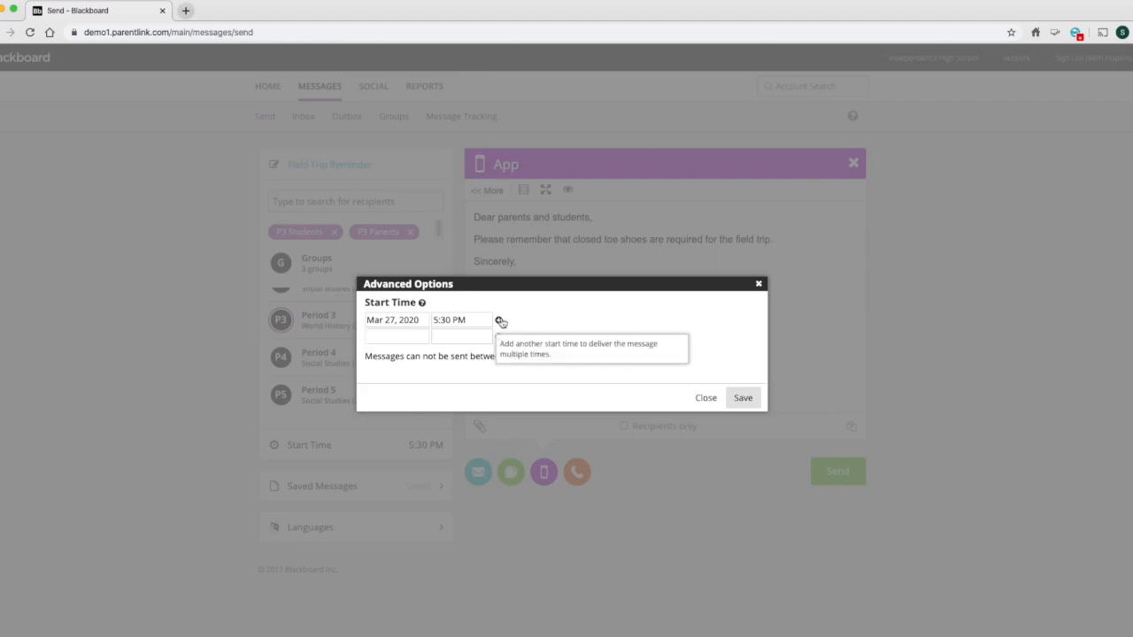
click(499, 321)
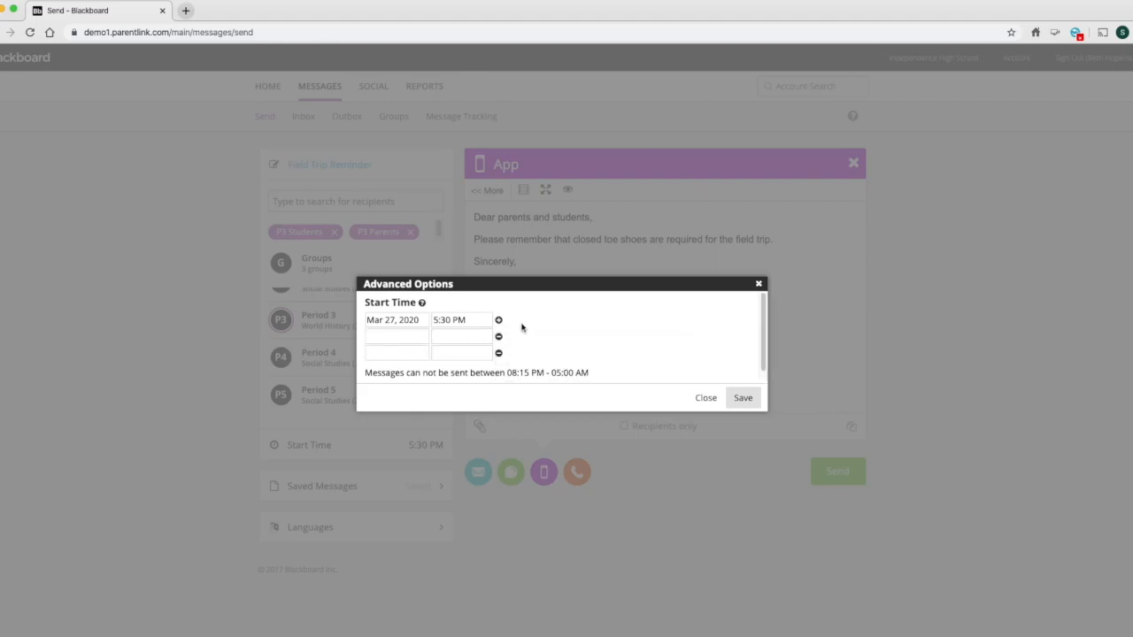
click(704, 398)
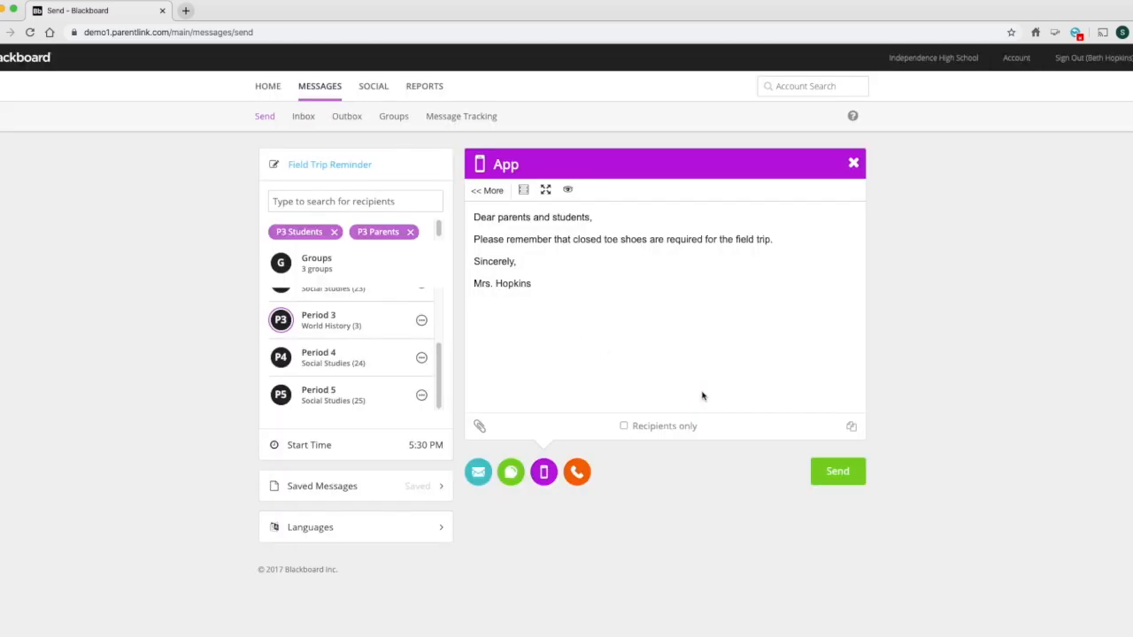
- Add a Spanish translation of the message, and return to the English-US version of the email
click(345, 539)
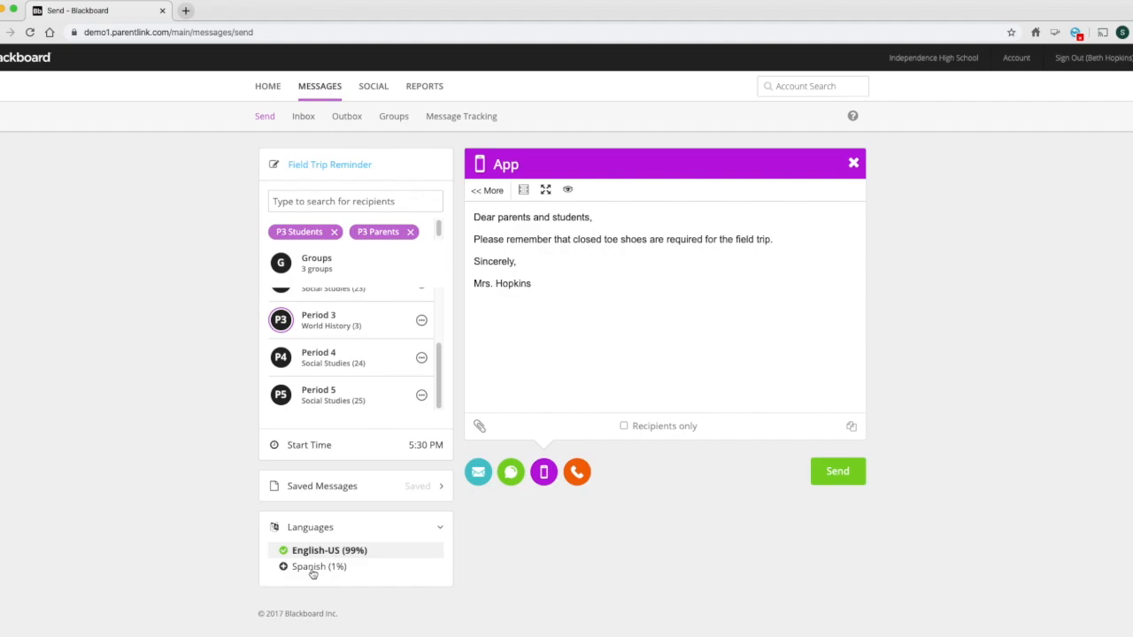
click(312, 571)
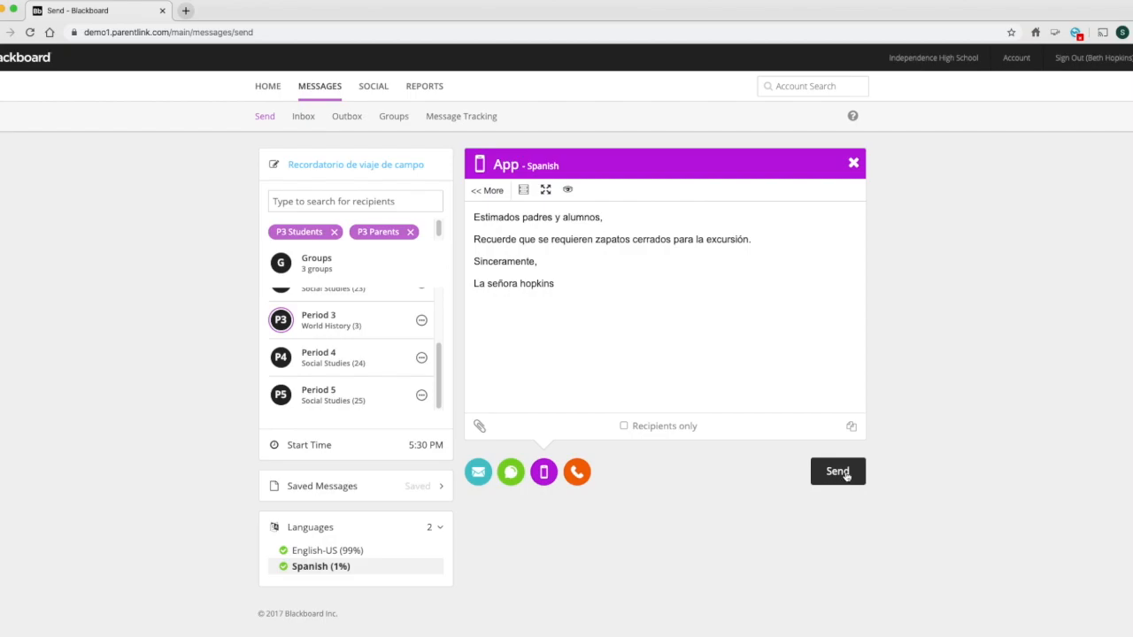
click(348, 553)
click(479, 482)
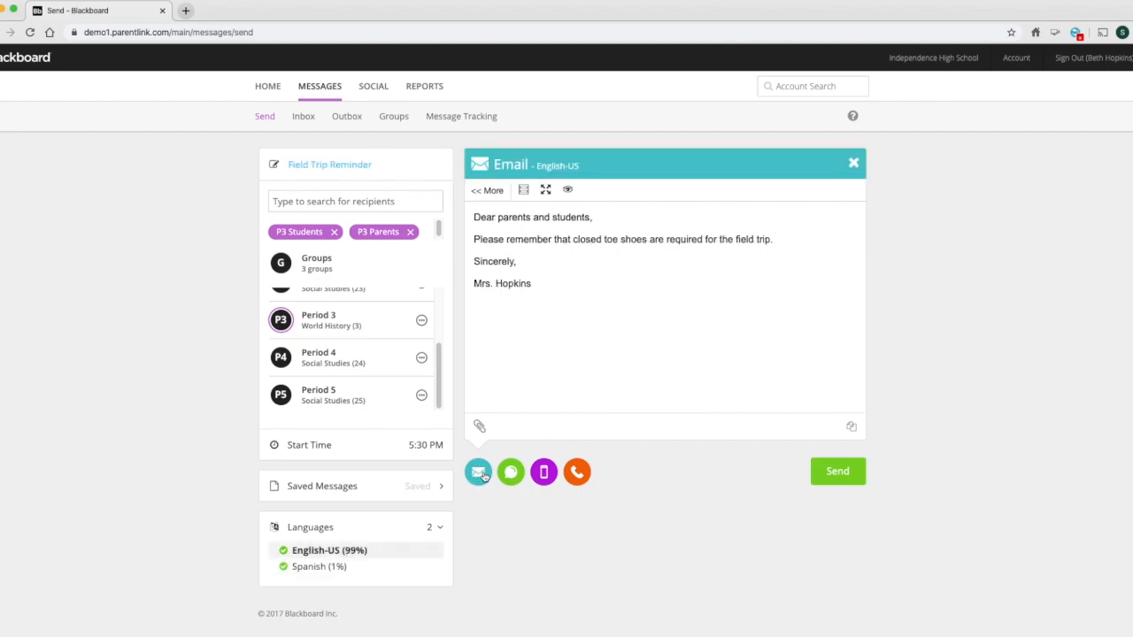
- Attach the image school-field-trip-183943.jpg from the Downloads folder to the English-US email
click(549, 475)
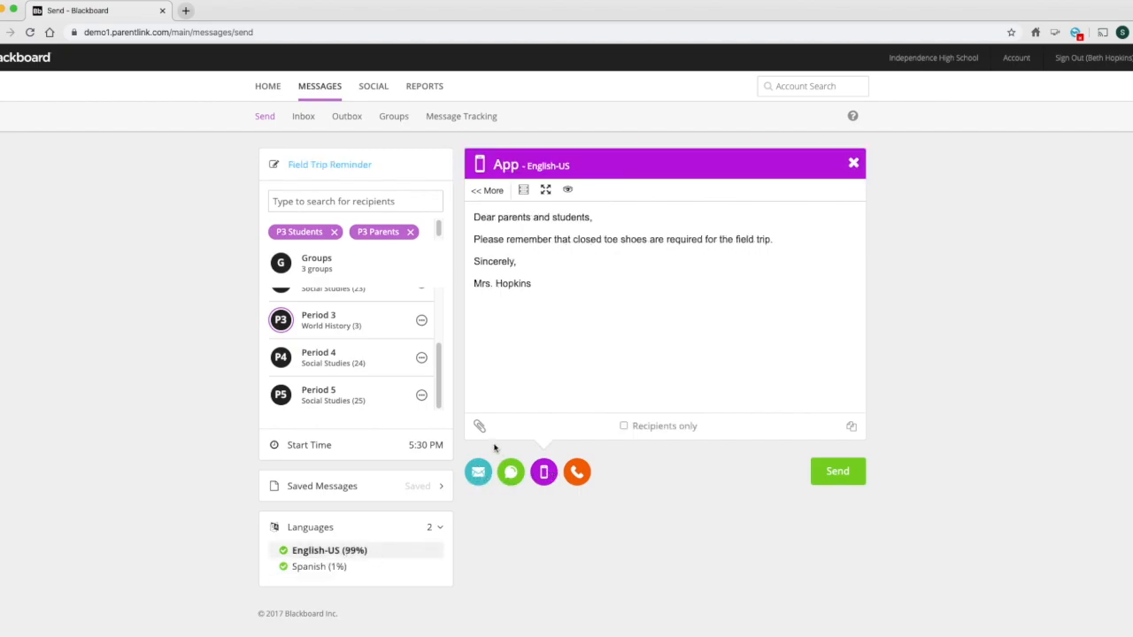
click(478, 471)
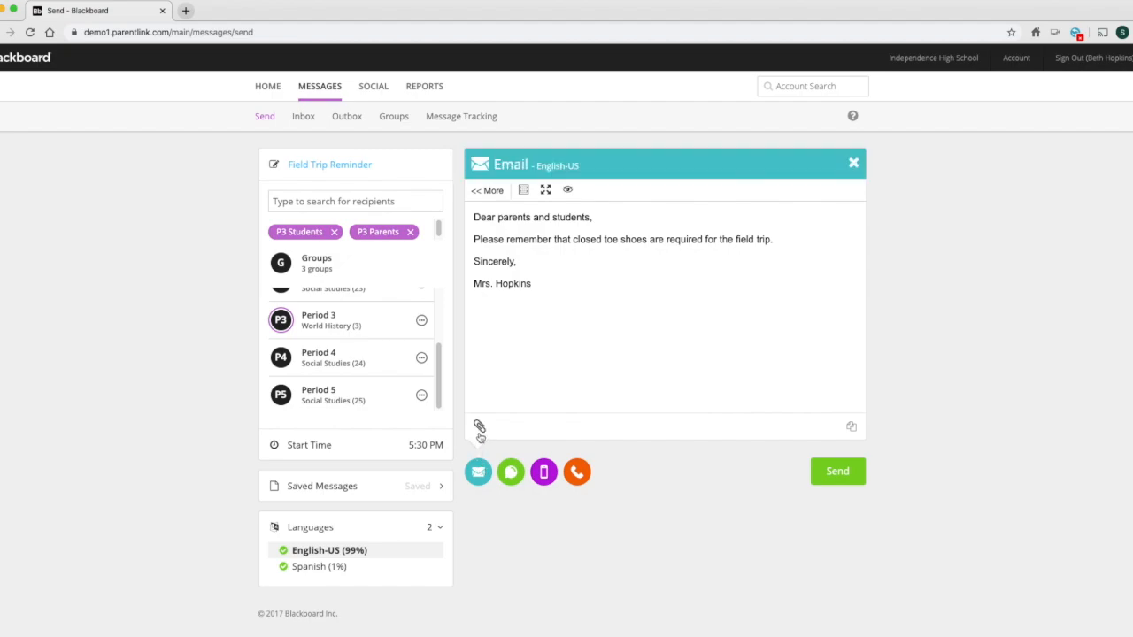
click(479, 427)
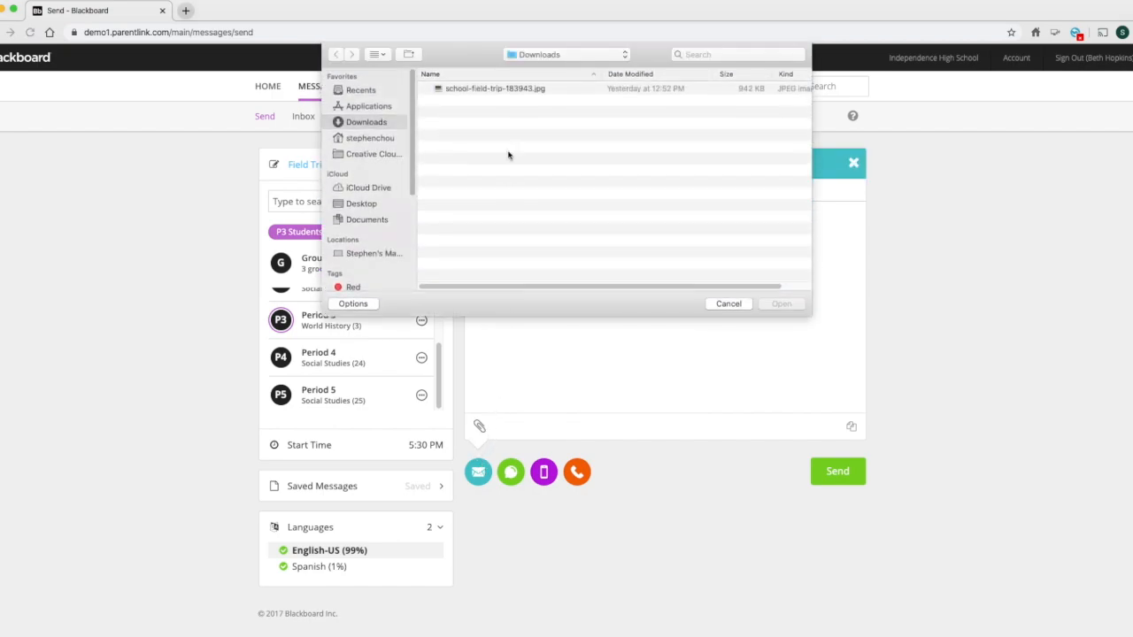
click(479, 89)
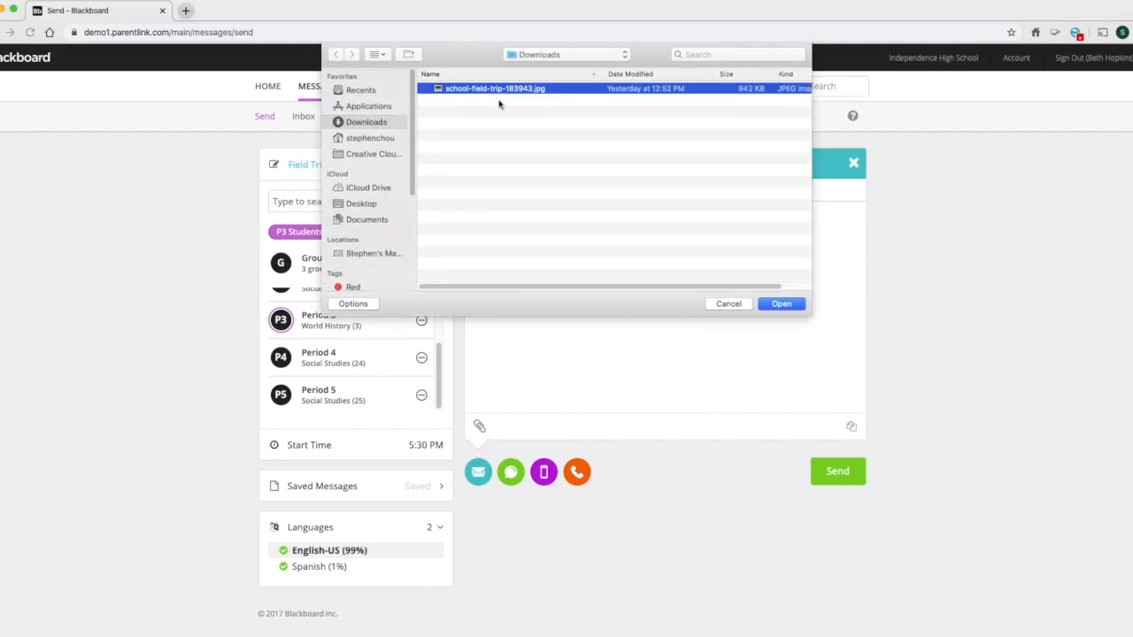
click(781, 305)
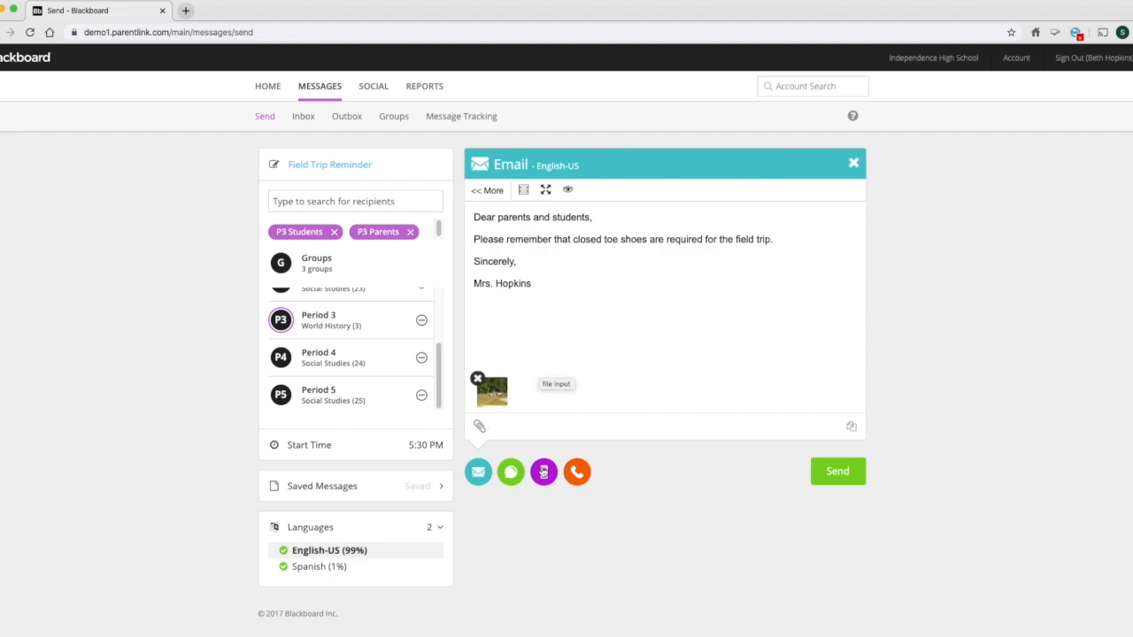
- Check the app version of the message, and make the closed toe shoes sentence in the email bold
click(544, 472)
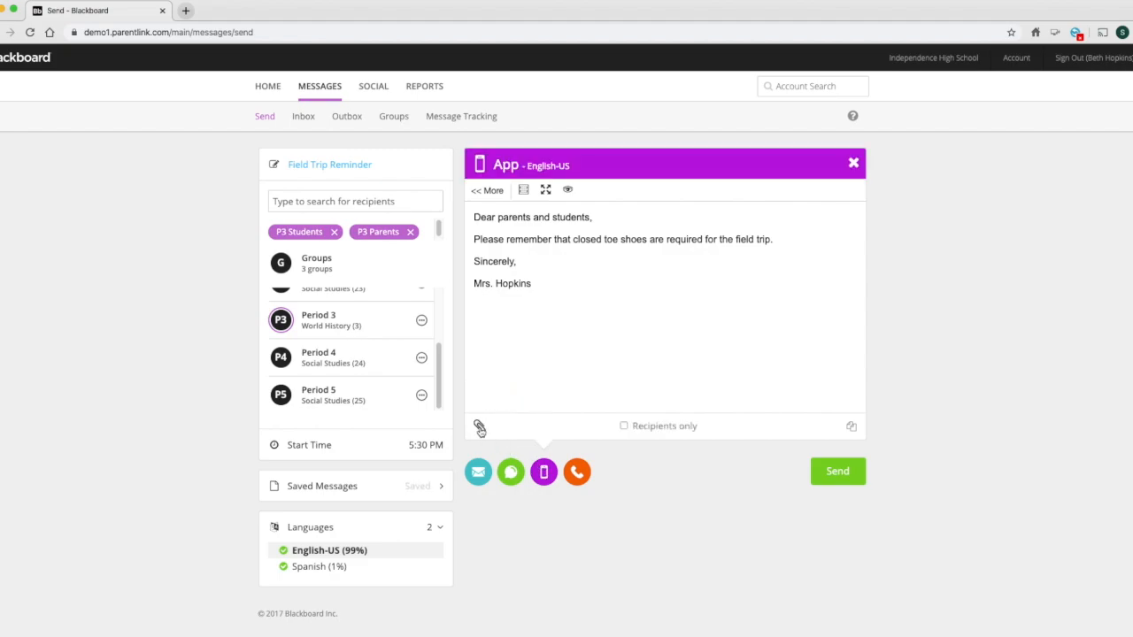
click(478, 472)
click(485, 191)
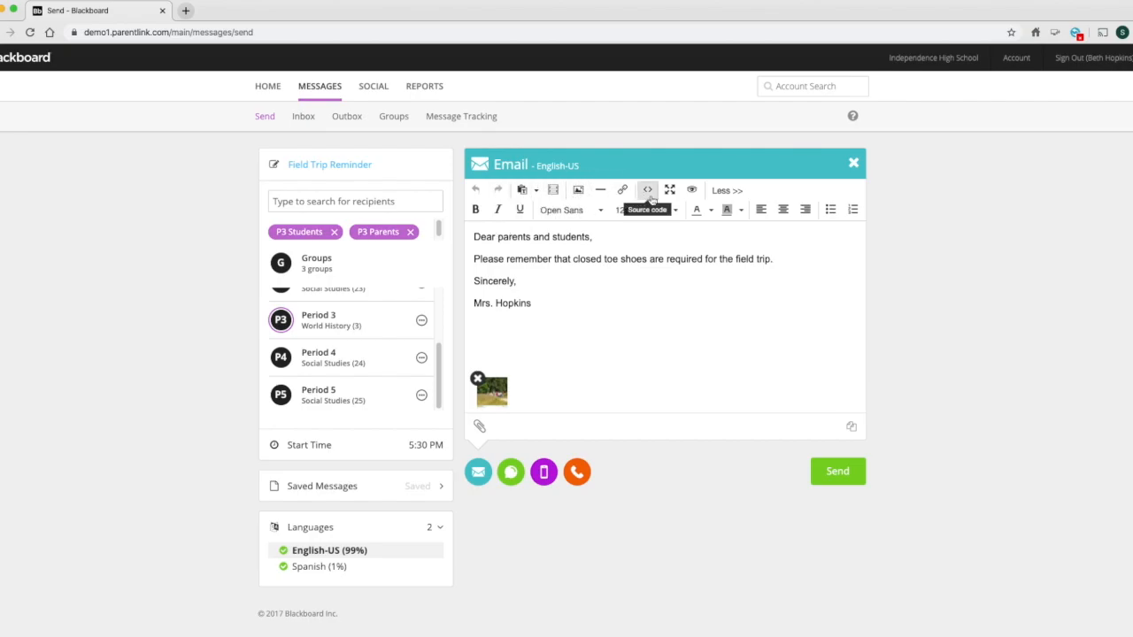
triple_click(513, 259)
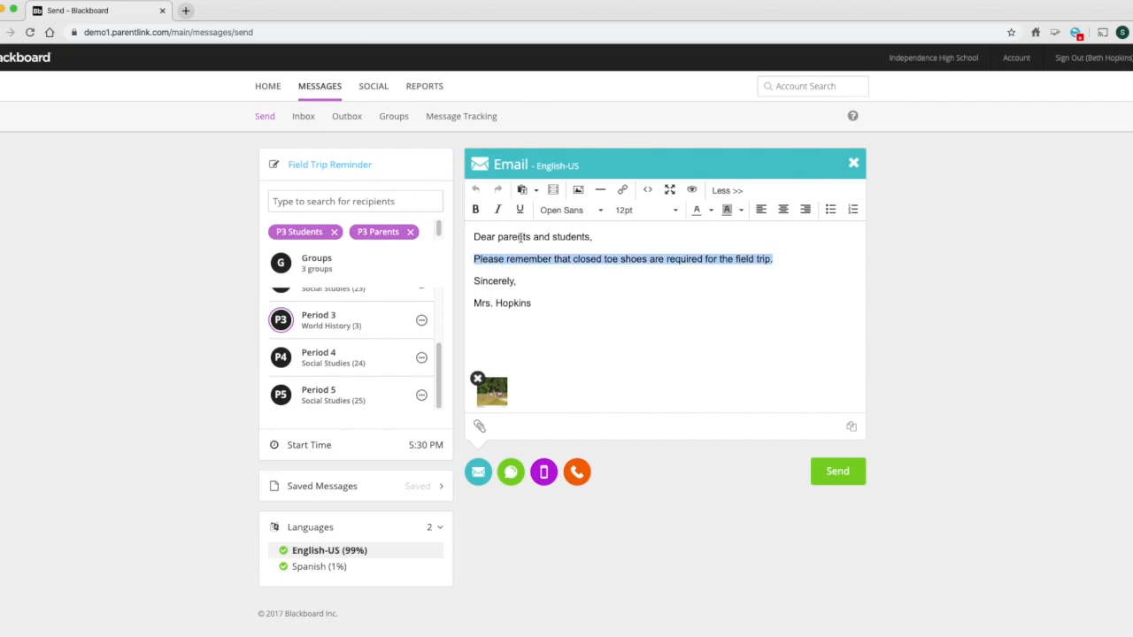
click(475, 210)
- Set the font size of the word "Sincerely" in the email to 18pt
double_click(492, 281)
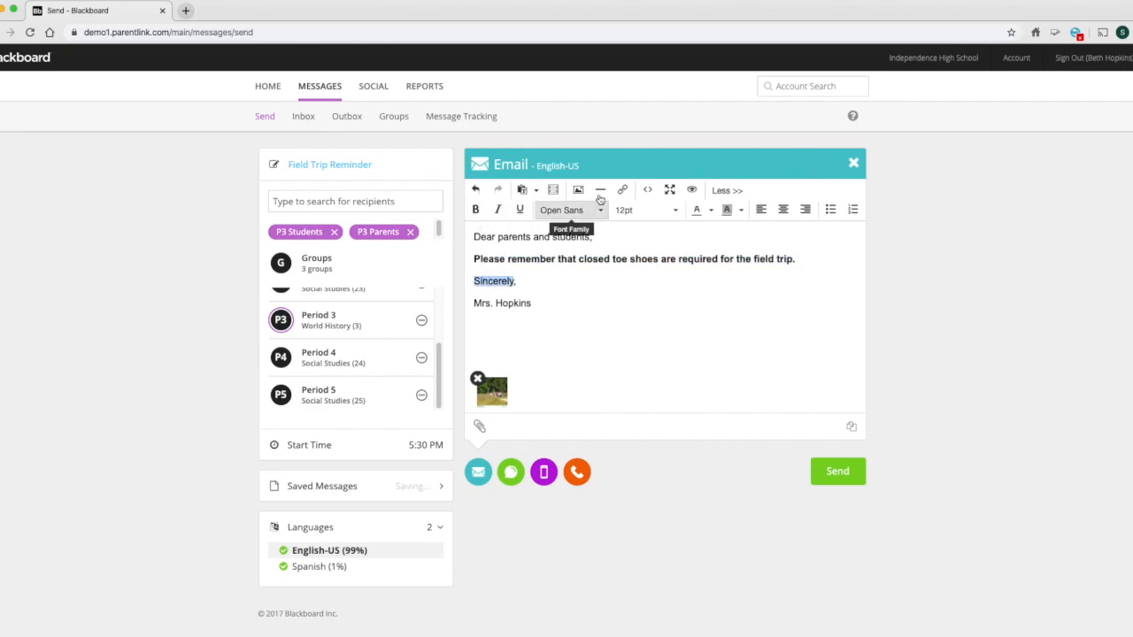
click(670, 212)
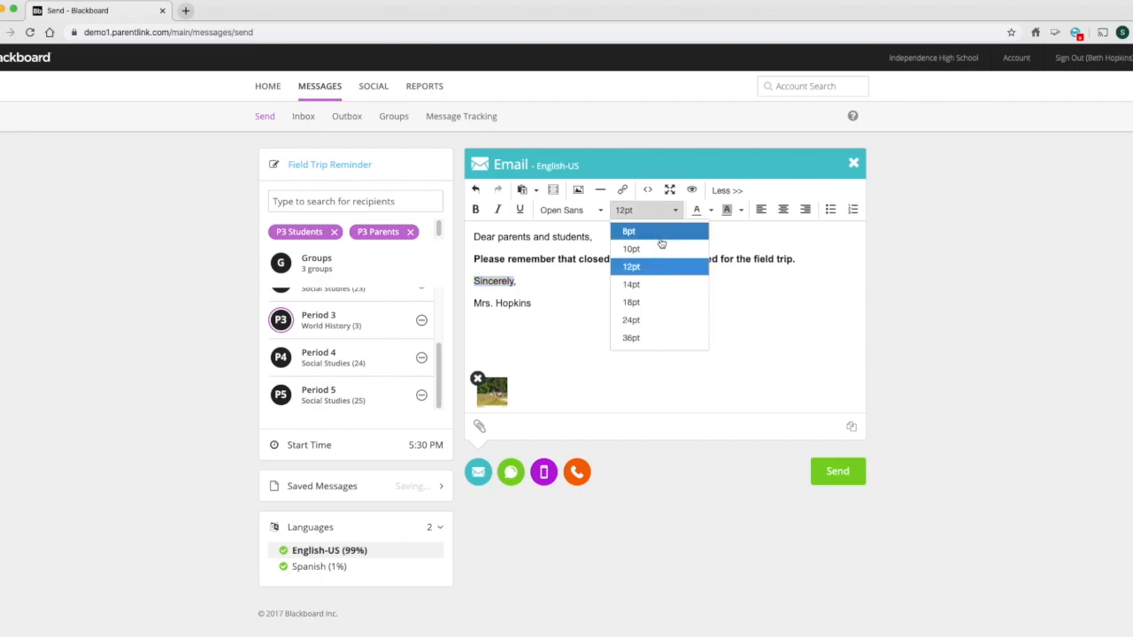
click(666, 301)
click(625, 327)
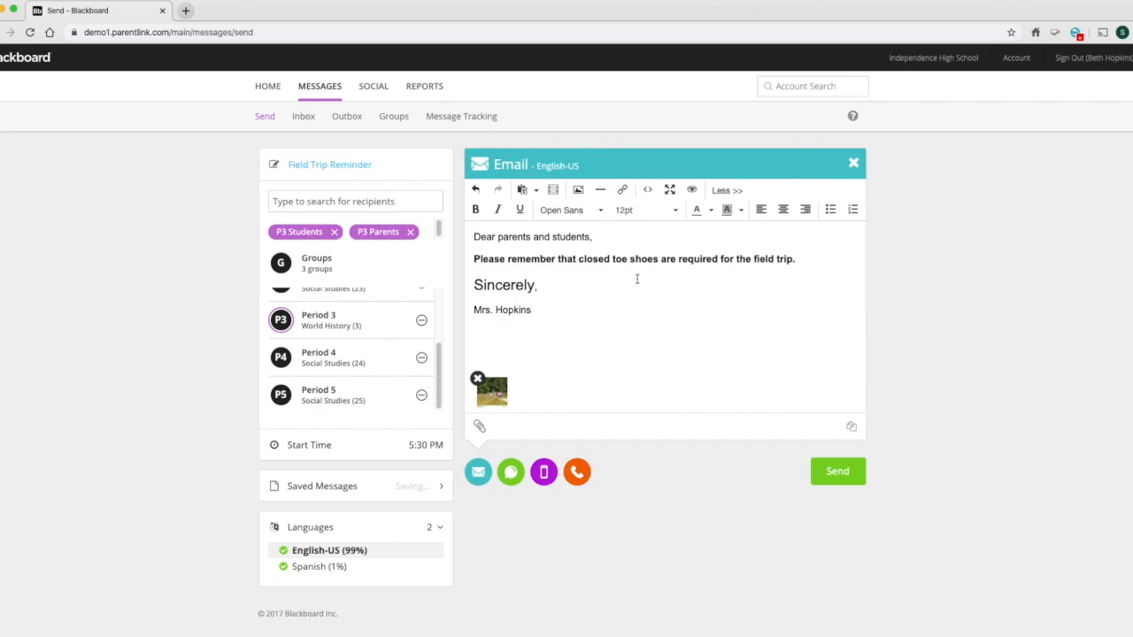
- Review the audio source options for the phone message, and close them without choosing another one
click(576, 472)
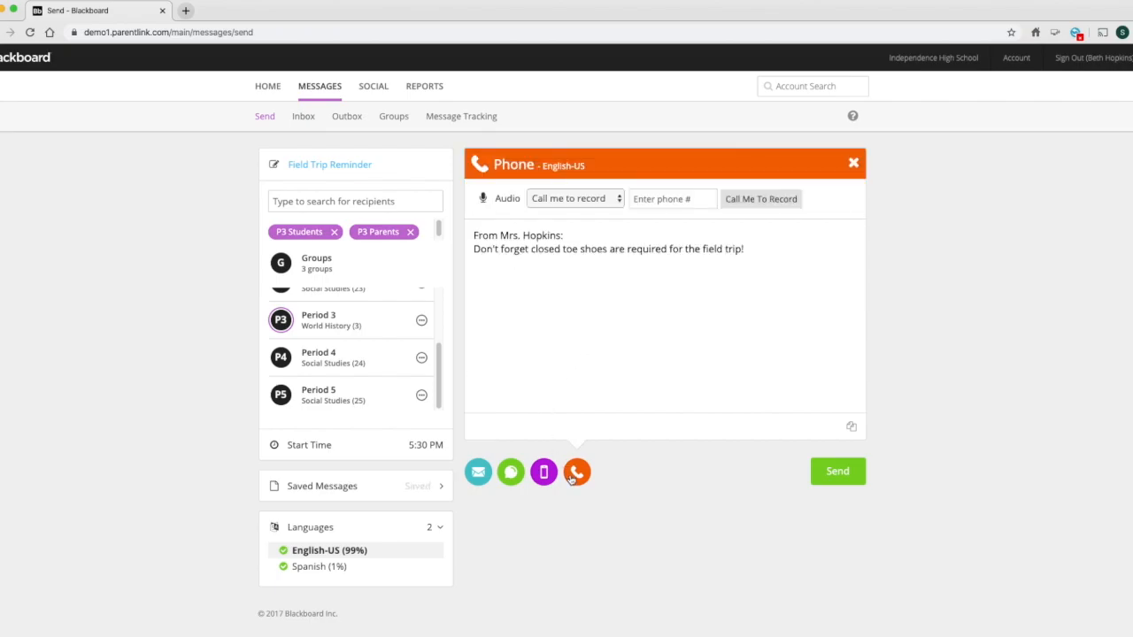
click(617, 199)
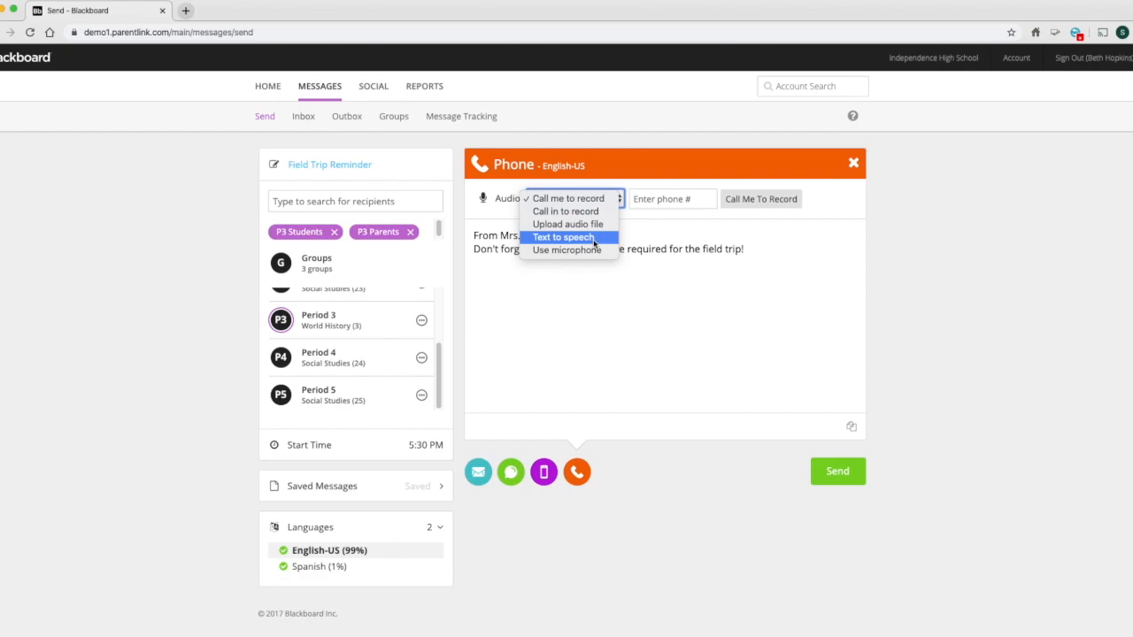
click(572, 262)
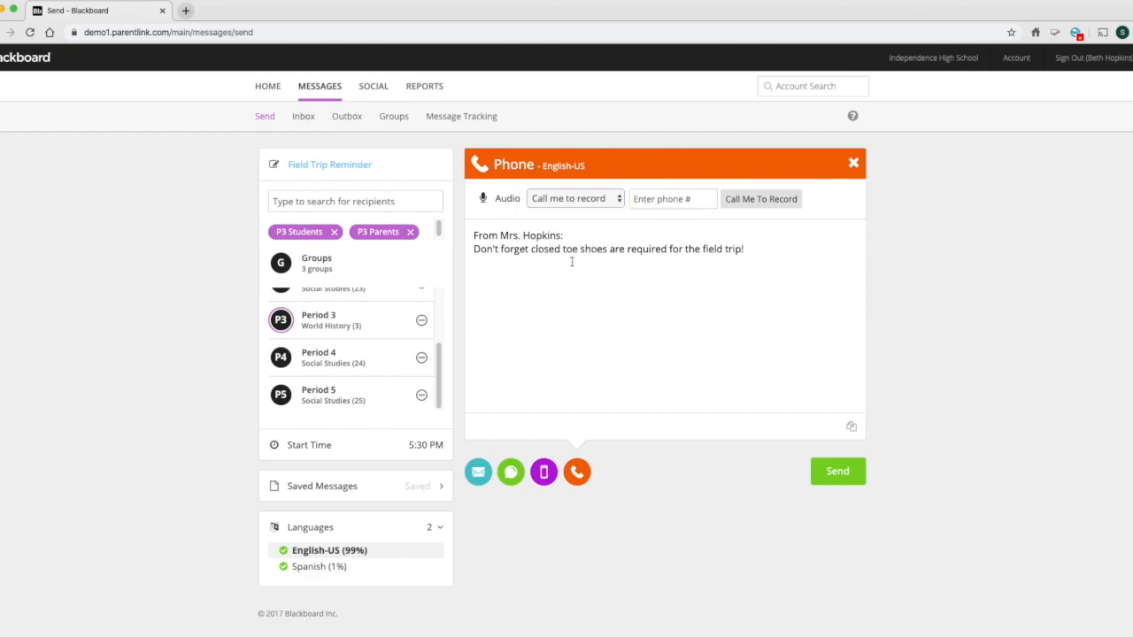
- Preview the Newsletter, Newsletter 2 and Event email templates from the app message, and close them without applying one
click(542, 480)
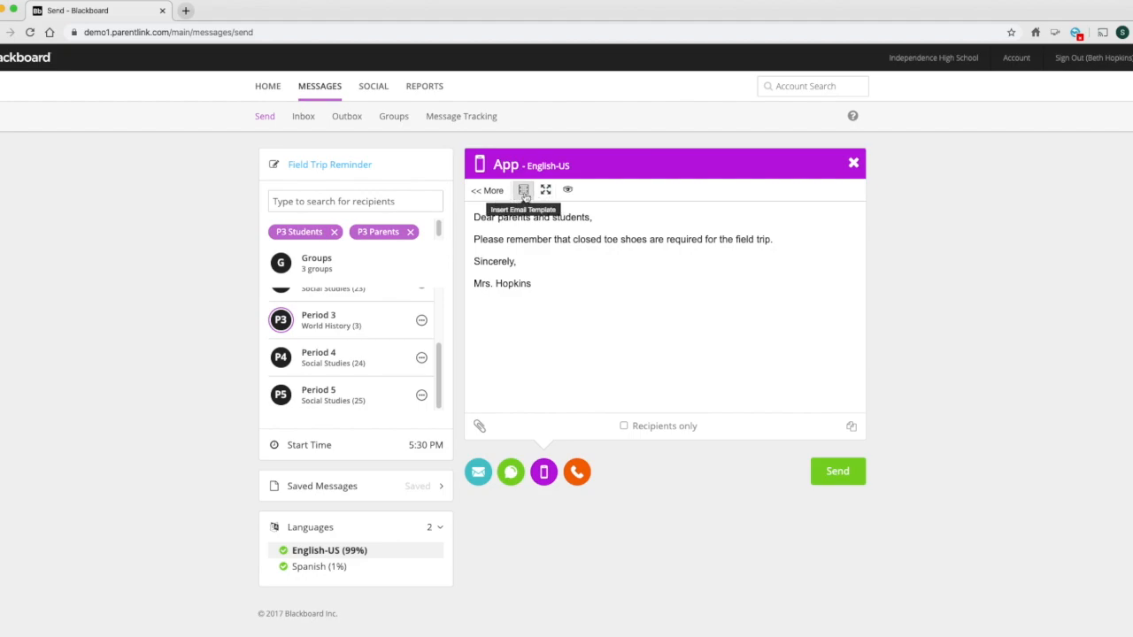
click(523, 193)
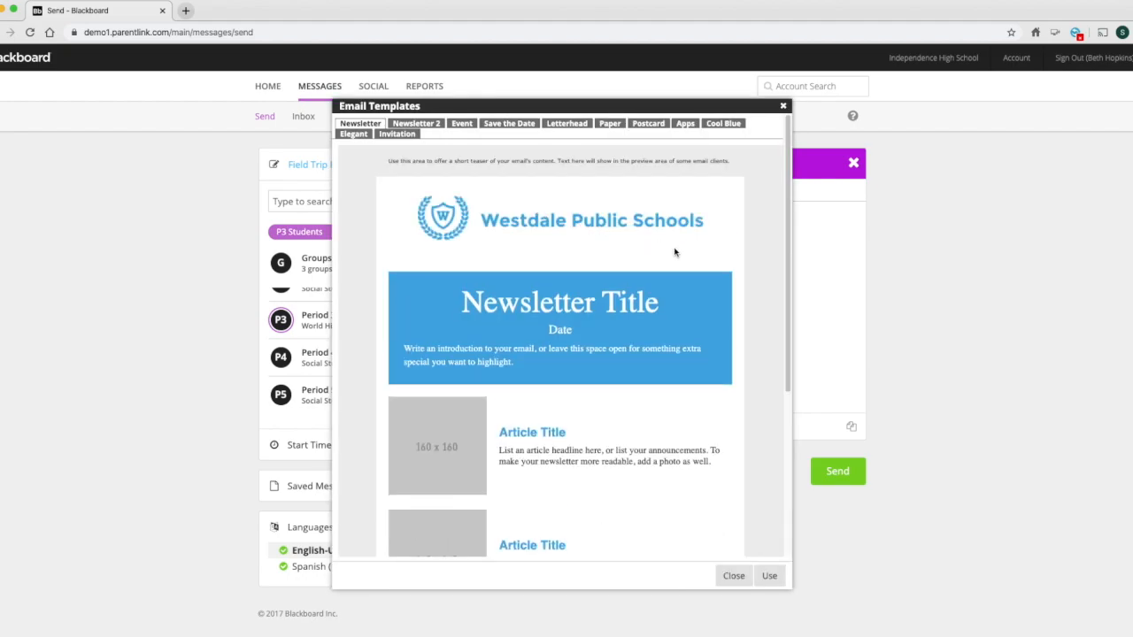
click(427, 126)
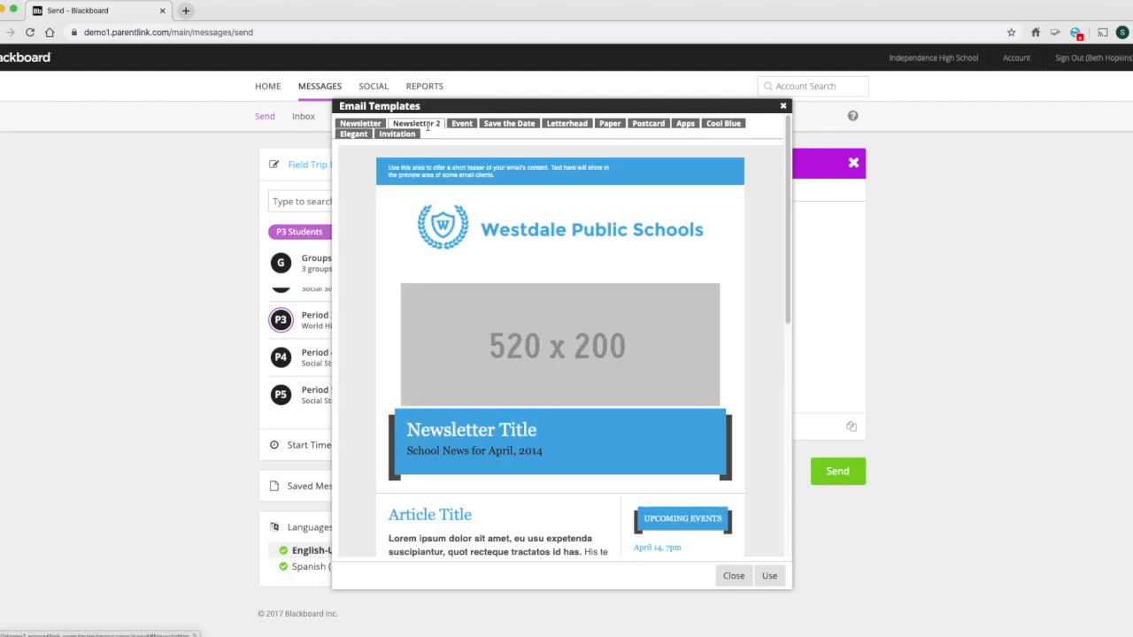
click(467, 126)
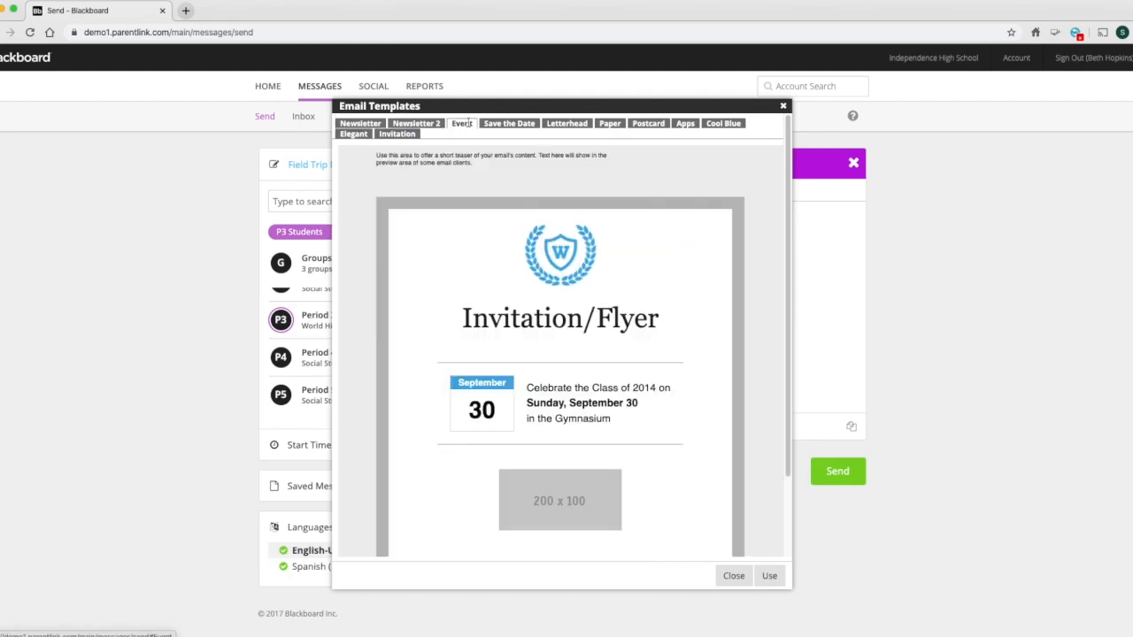
click(748, 581)
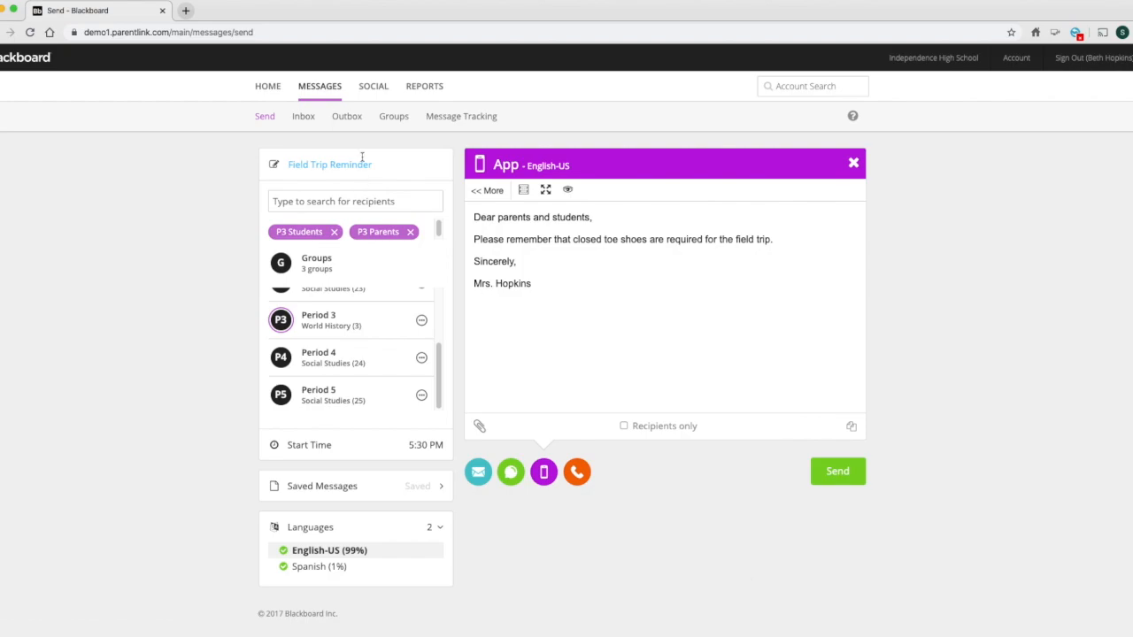
- Look at the outbox and the Message Tracking Report page, and return to message composing
click(350, 123)
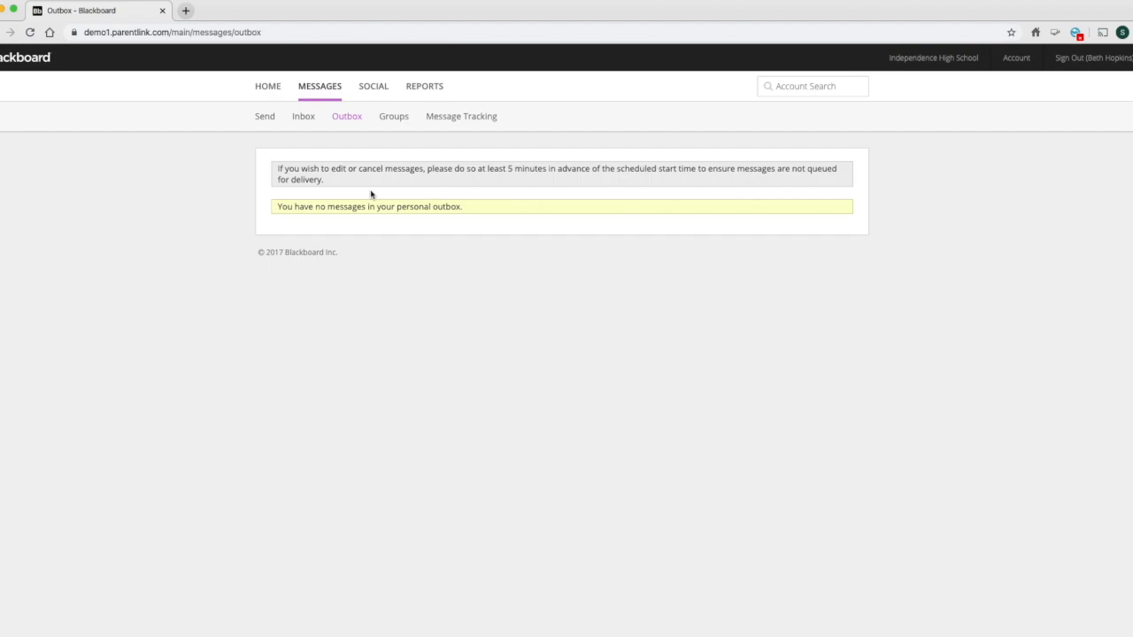
click(449, 120)
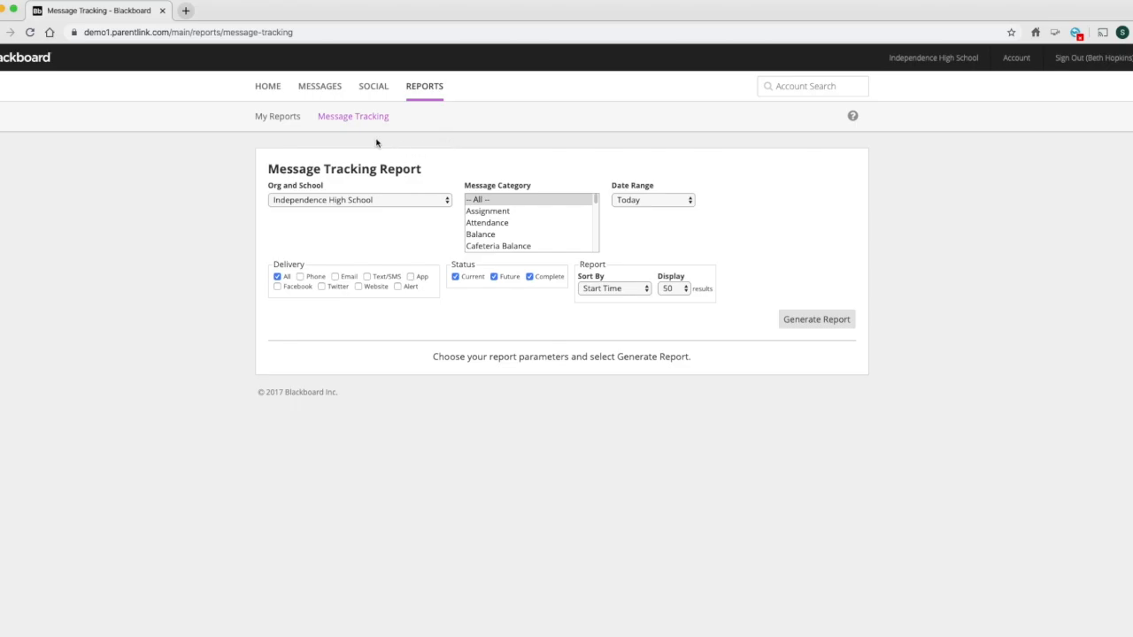
click(326, 95)
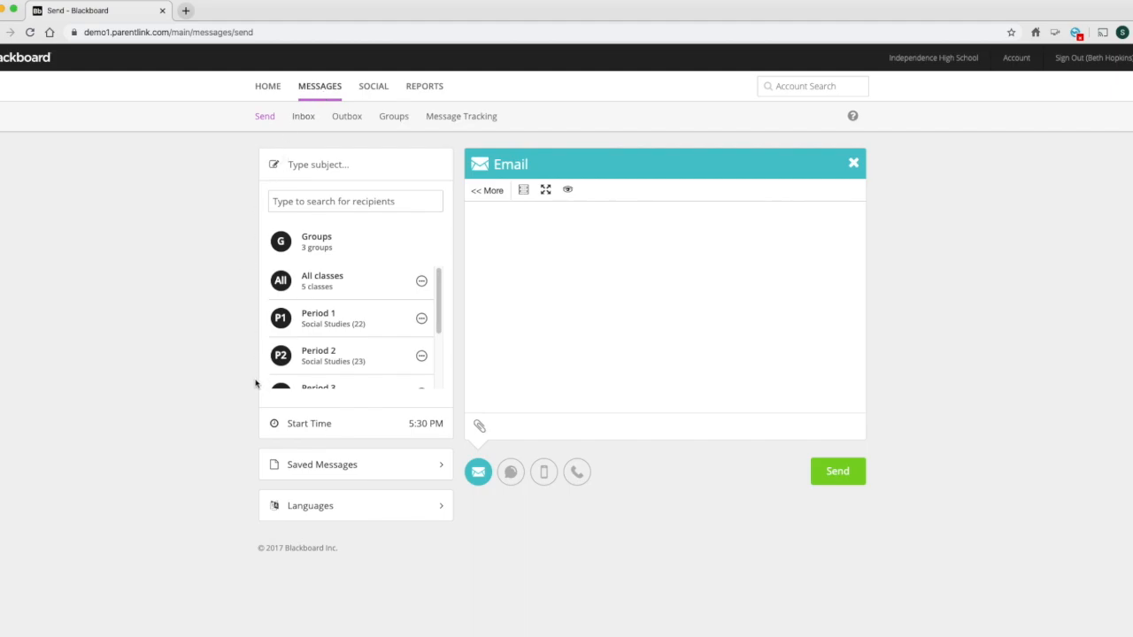
- Review the groups available as recipients, and close the group list without selecting any
click(289, 247)
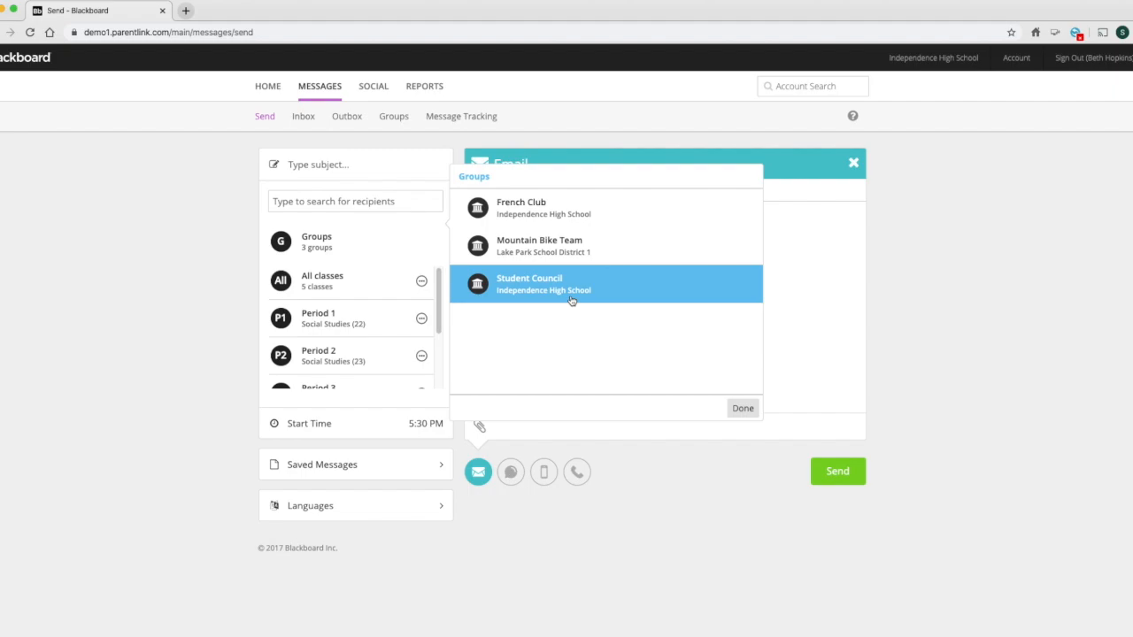
click(742, 408)
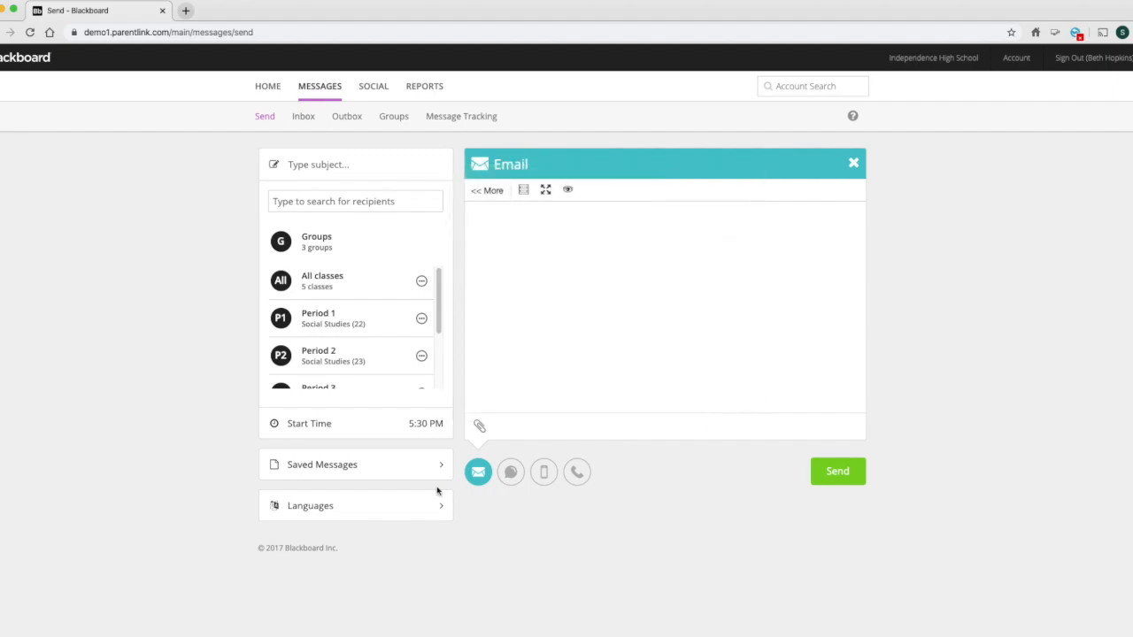
- Load the saved Class Behavior message Cell Phone, review its email, text and phone versions, and collapse the saved messages
click(356, 479)
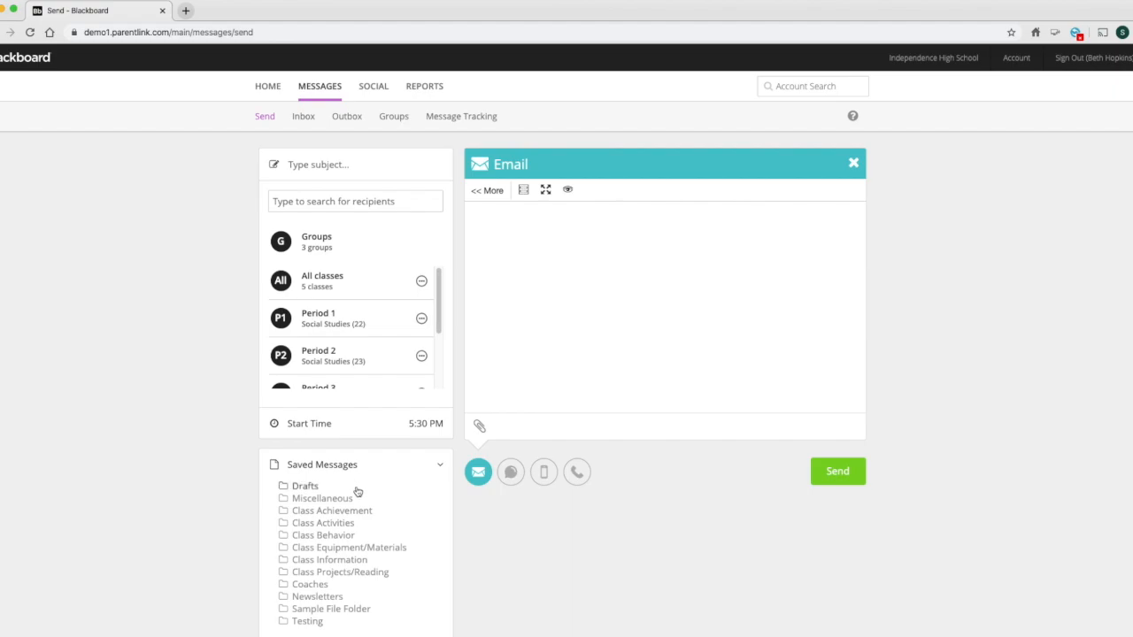
click(322, 536)
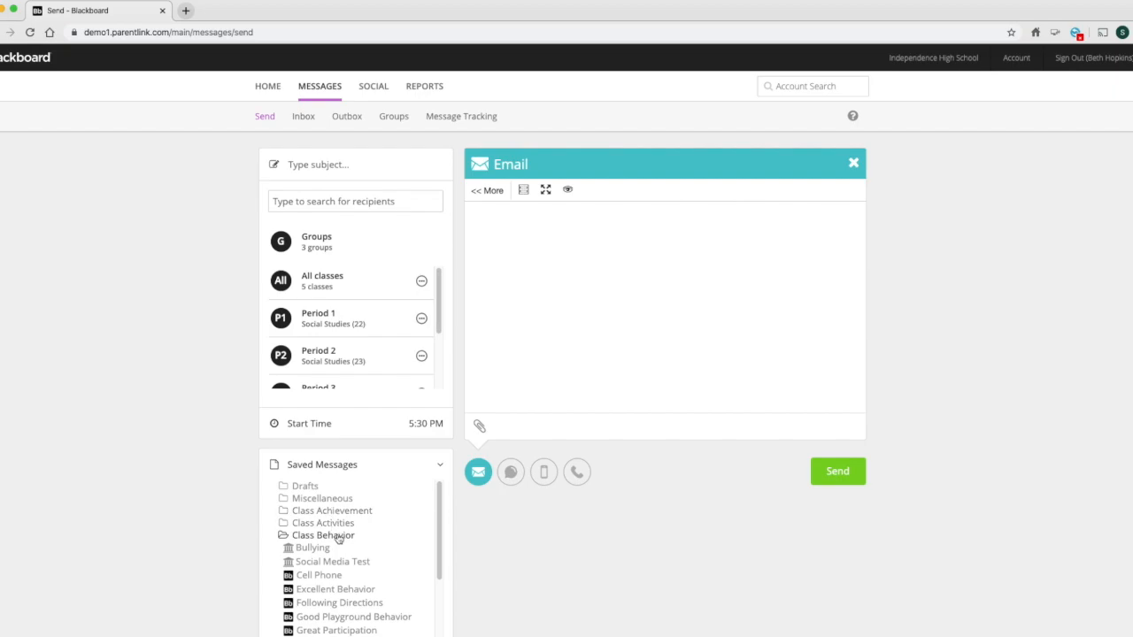
click(320, 576)
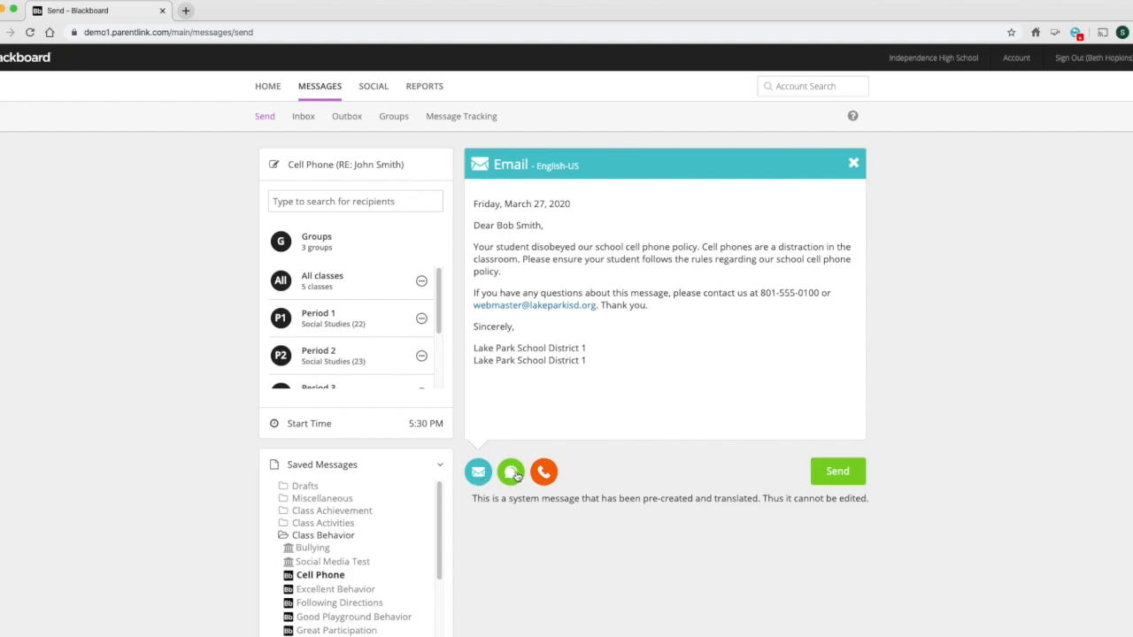
click(518, 477)
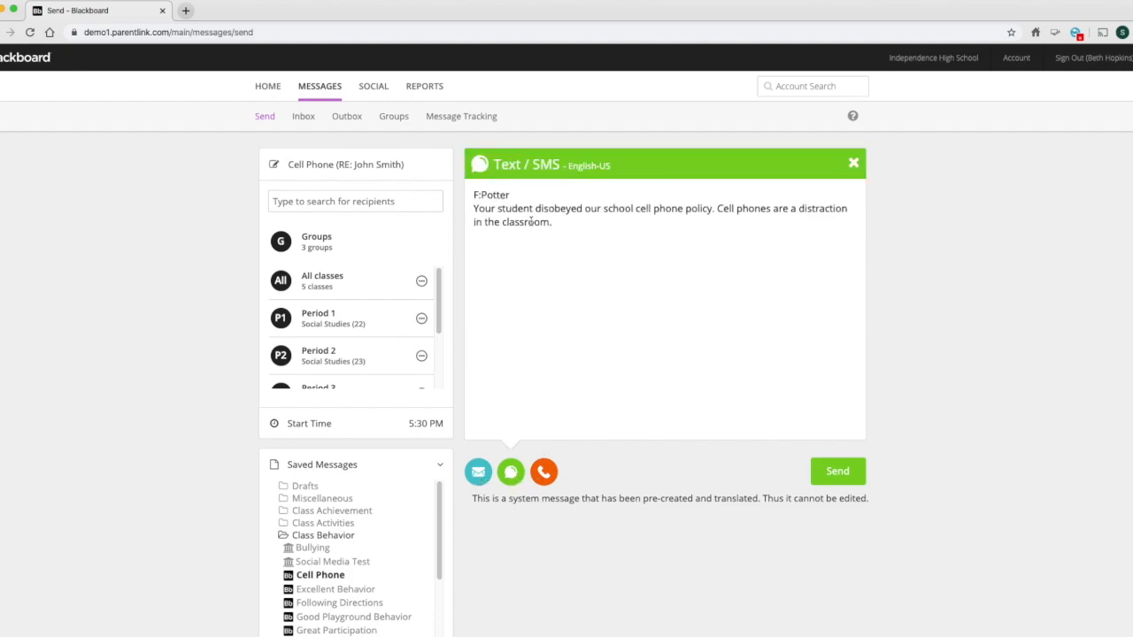
click(551, 484)
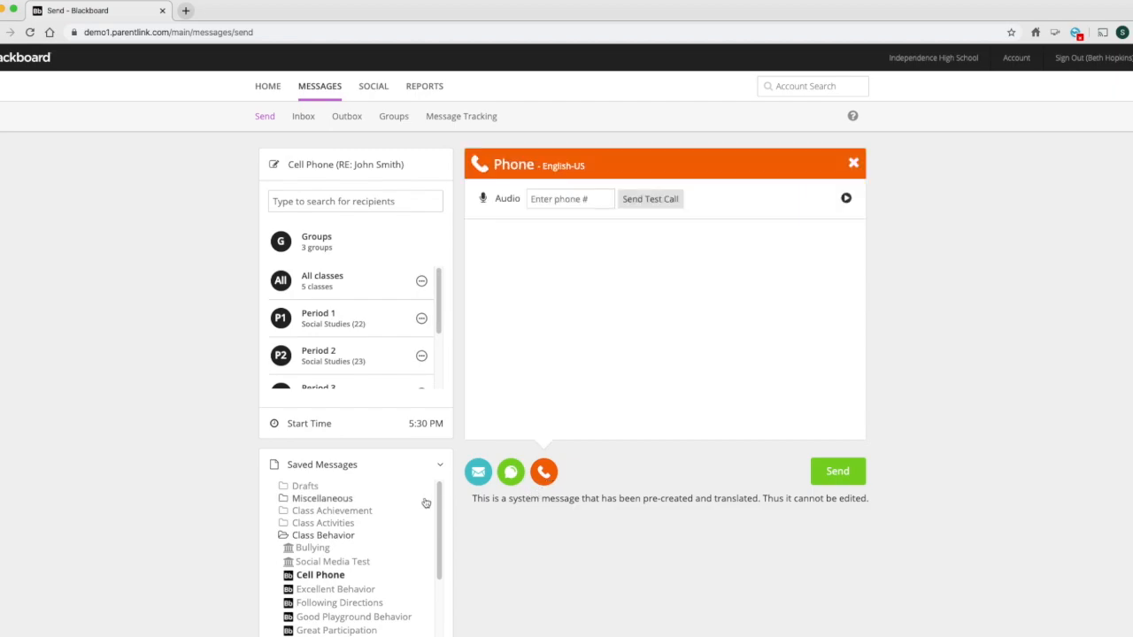
click(388, 472)
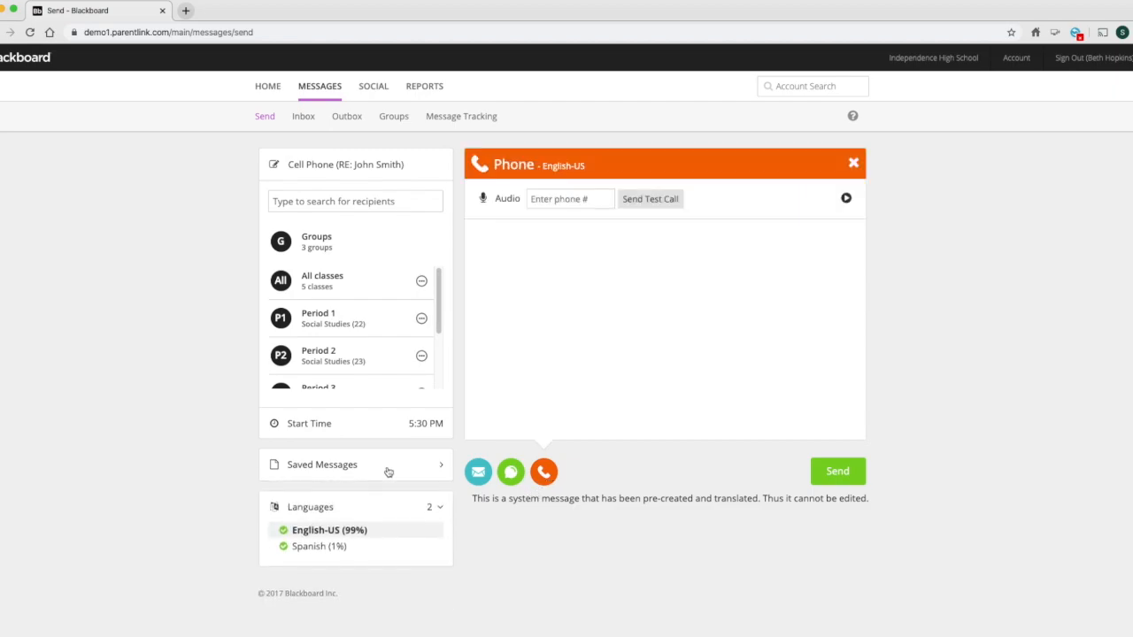
- Start a blank message, and look at its Text/SMS and phone composing options
click(312, 92)
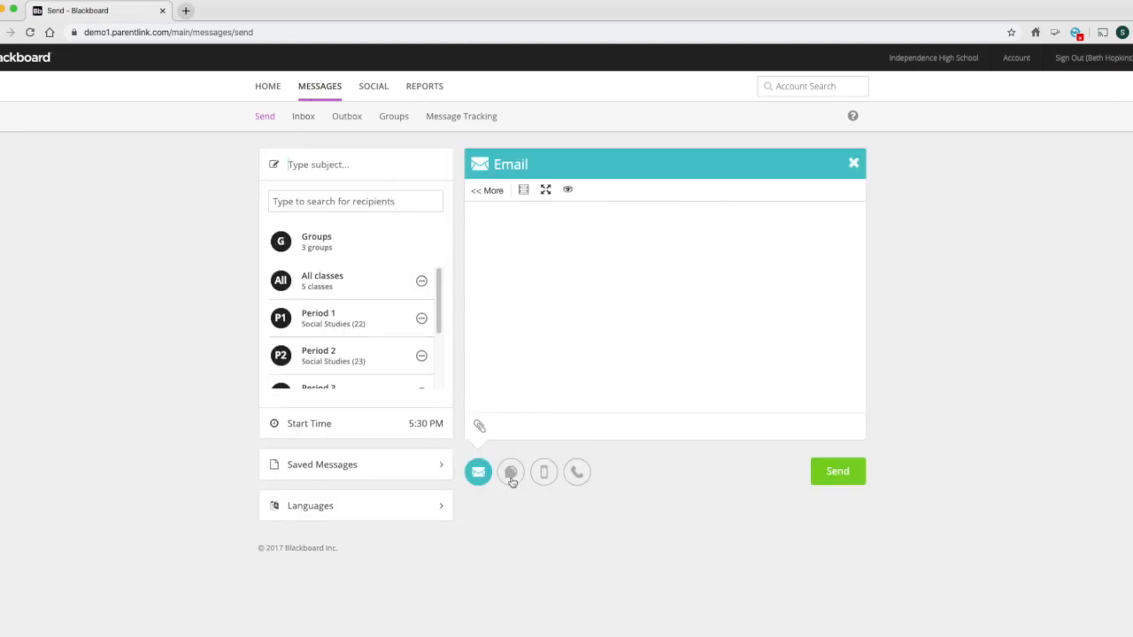
click(510, 475)
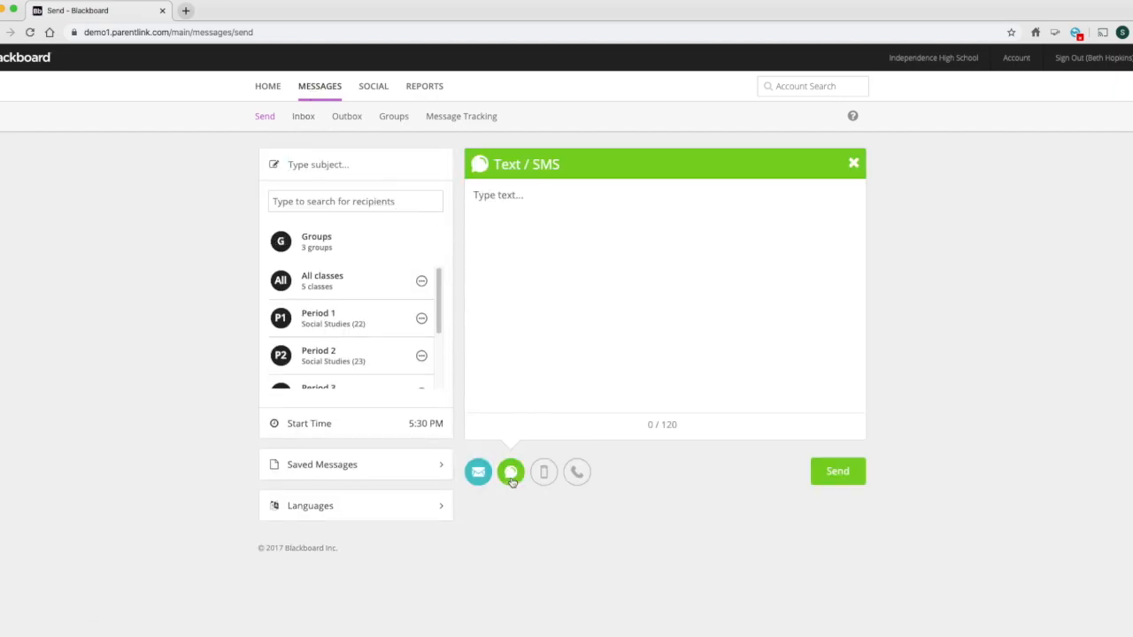
click(576, 473)
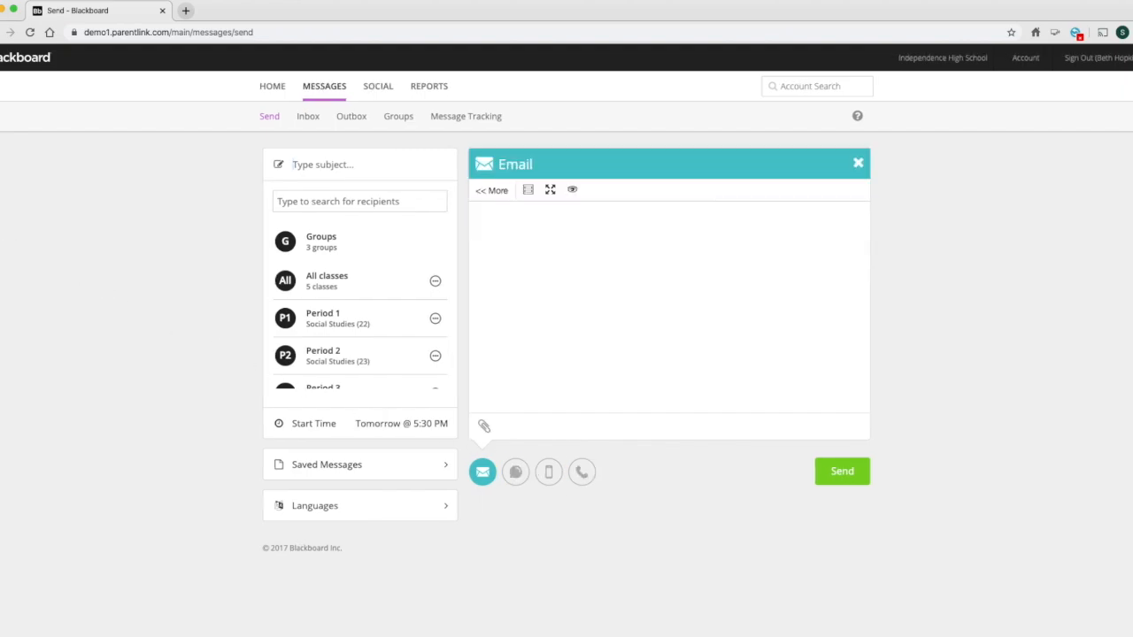
- Uncover the mirrored phone beside the browser window, and start a new message in the CommHQ mobile app
drag(1, 239, 258, 249)
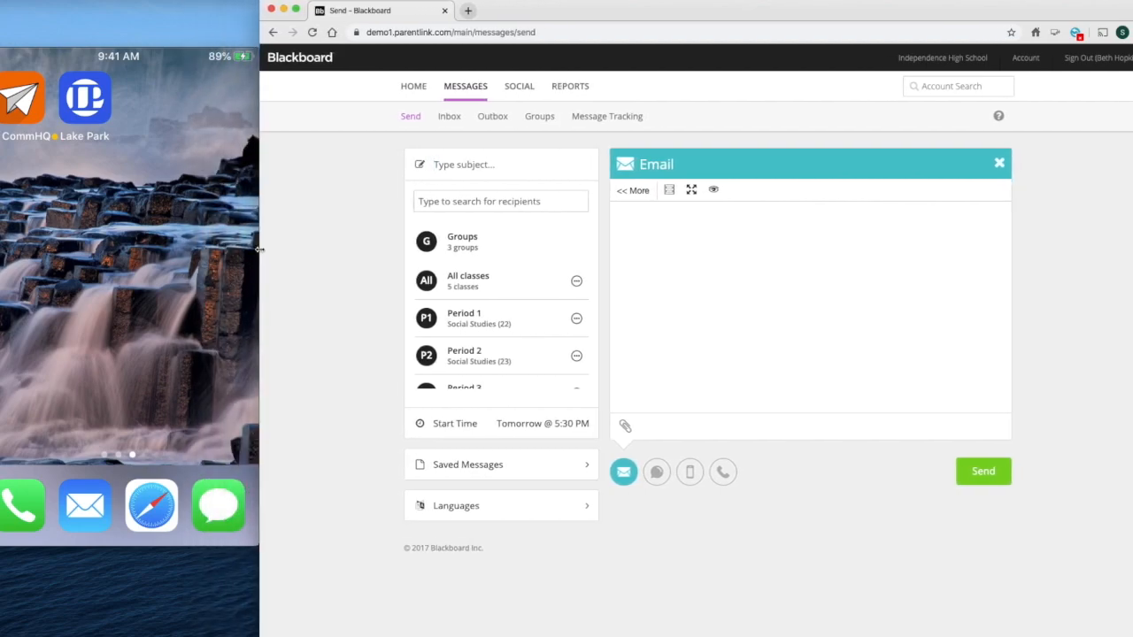
click(29, 113)
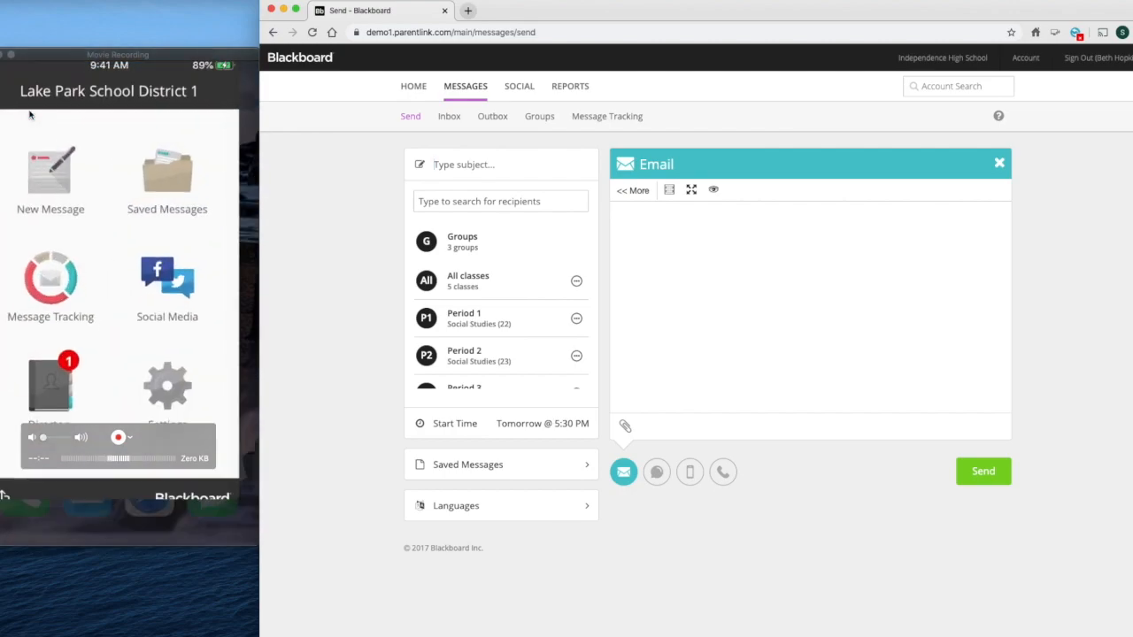
click(186, 396)
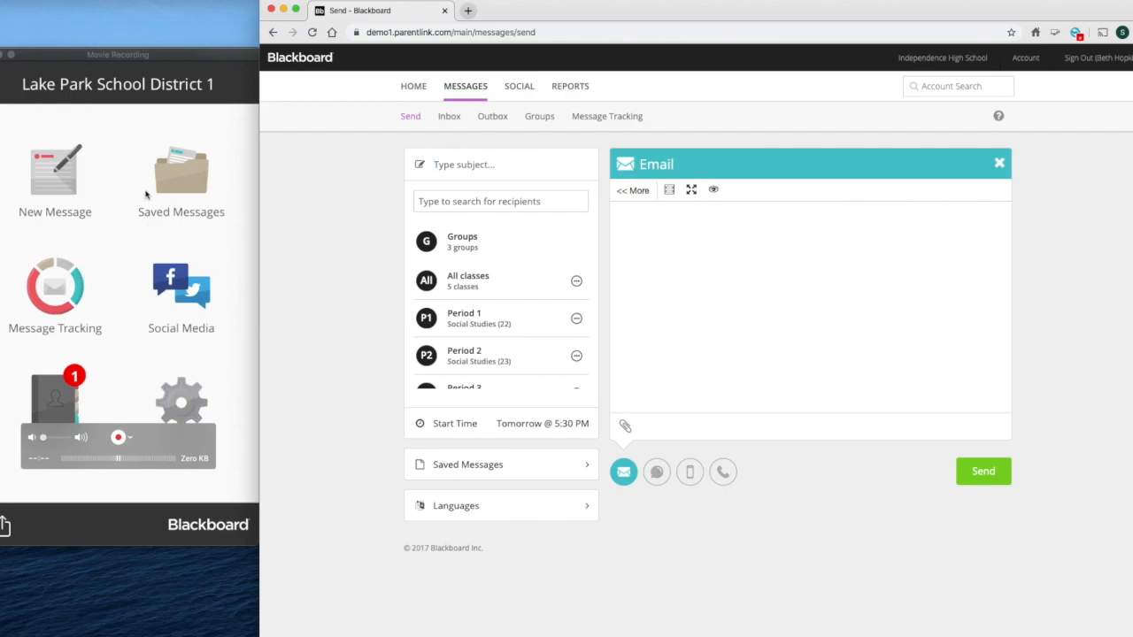
click(61, 194)
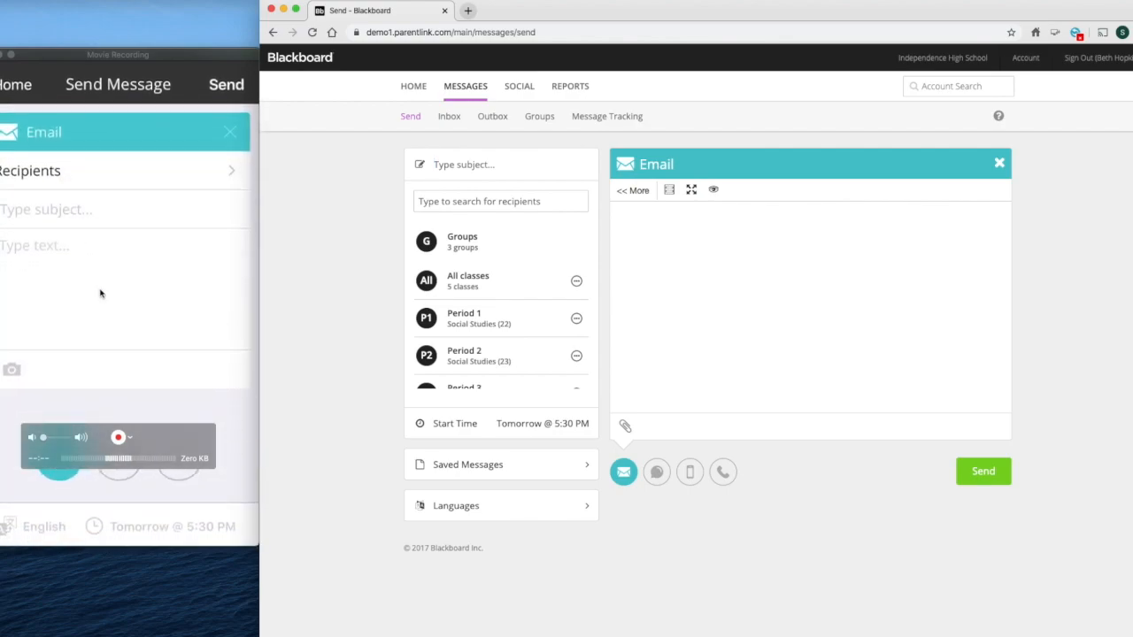